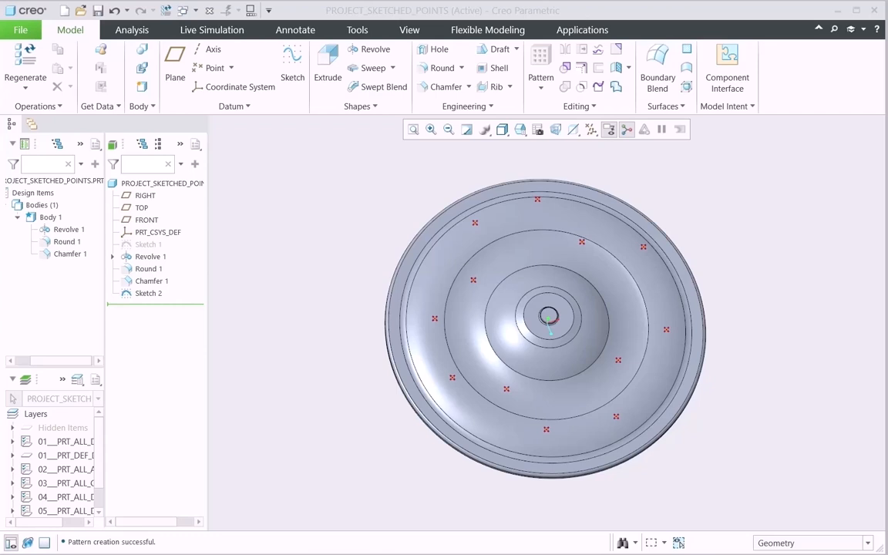
Examine the position of Sketch 2's points relative to the disc's curved ring surface.
middle_drag(348, 312, 475, 307)
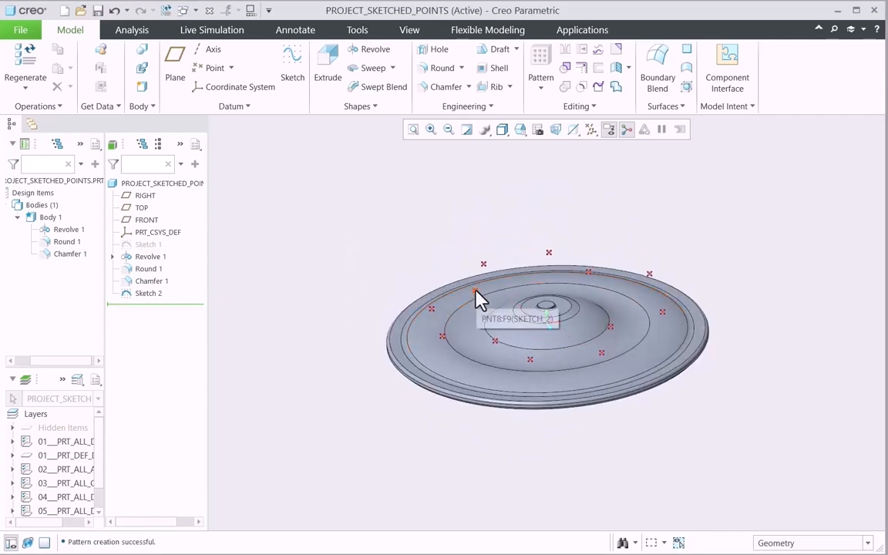
click(153, 295)
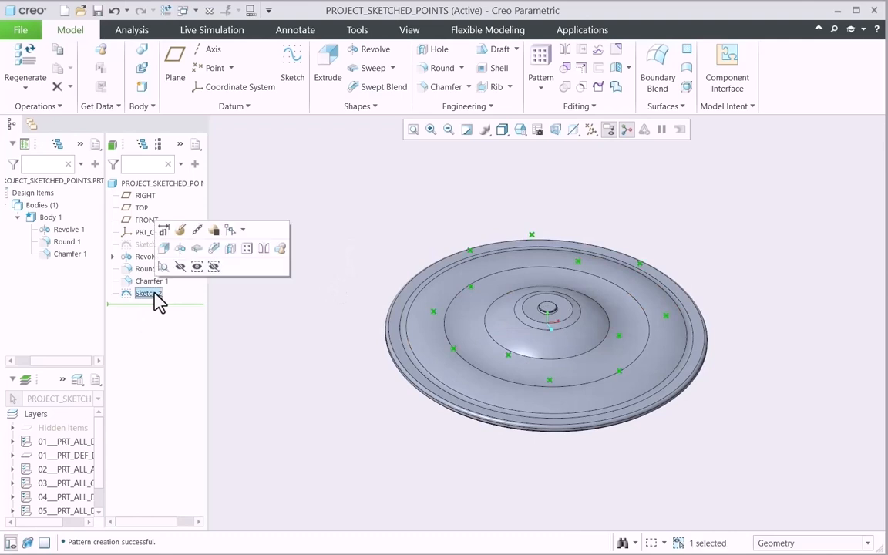
click(390, 211)
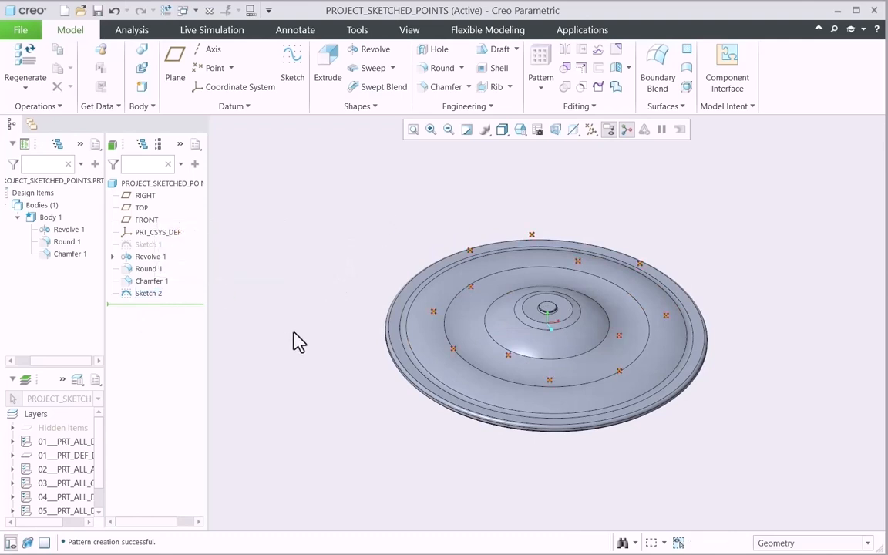
click(151, 294)
mouse_move(289, 209)
middle_down()
mouse_move(322, 205)
mouse_move(322, 192)
middle_up()
middle_drag(351, 289, 426, 336)
click(445, 337)
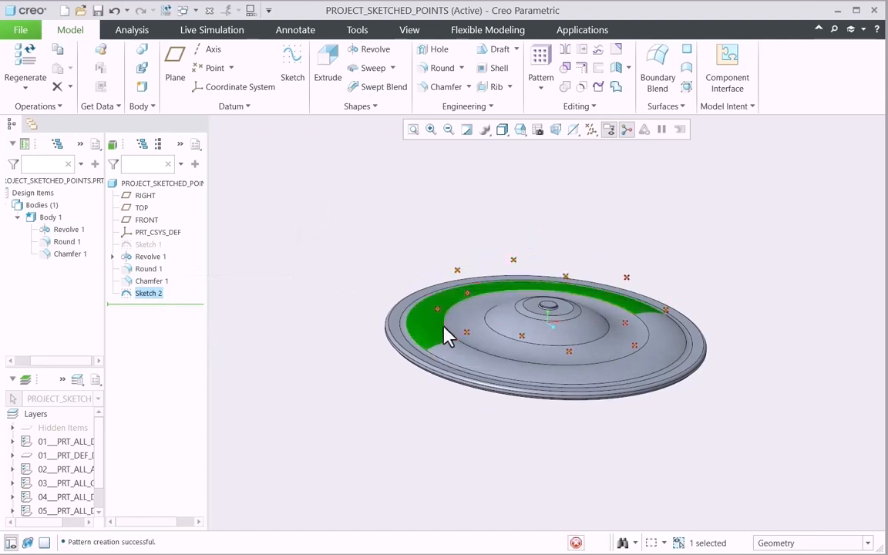
click(433, 262)
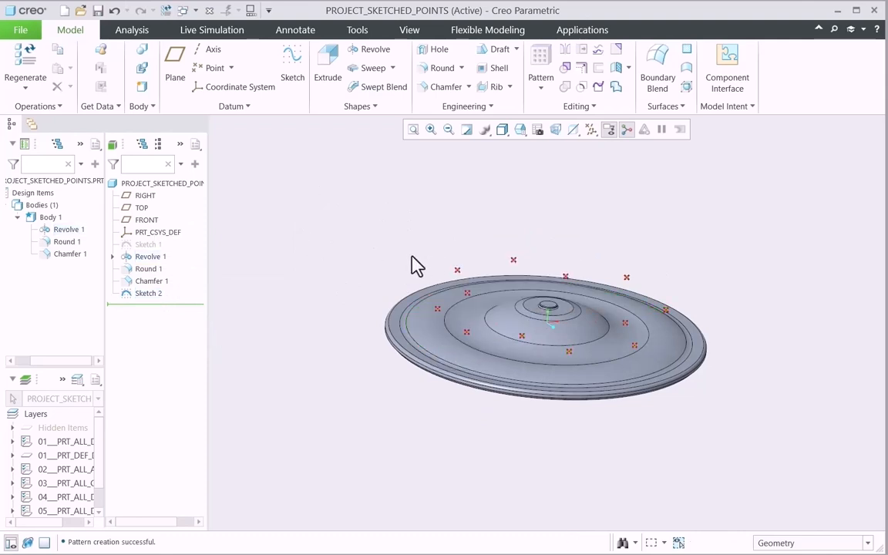
Set up a Project feature of Sketch 2, using Project a sketch and both halves of the disc's curved ring as target surfaces.
click(151, 296)
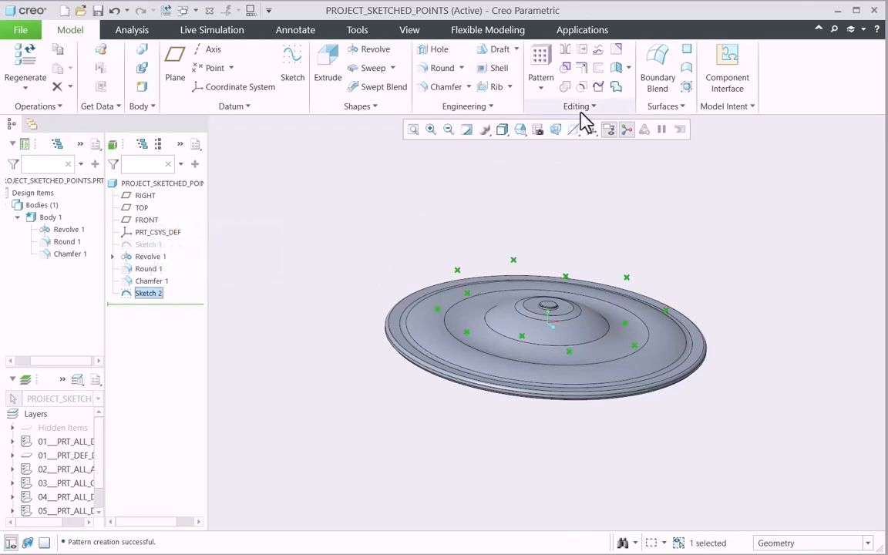
click(599, 59)
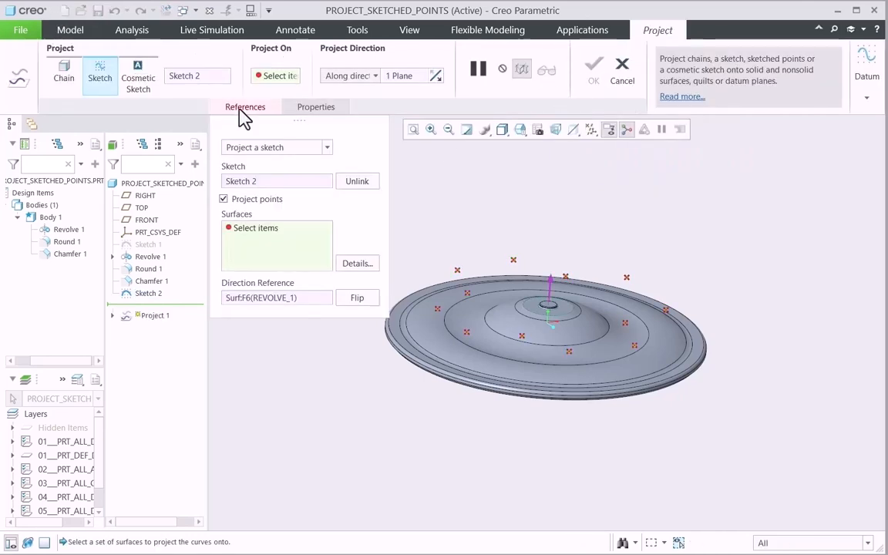
click(326, 147)
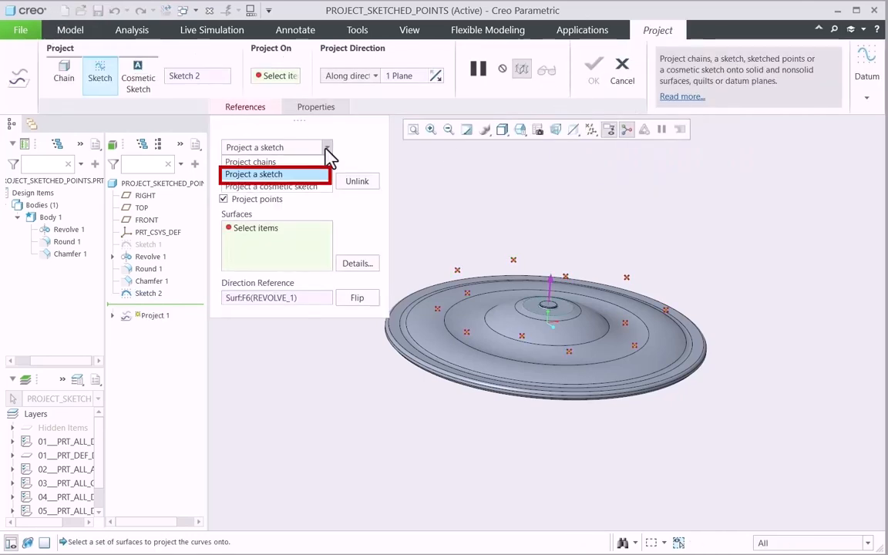
click(287, 175)
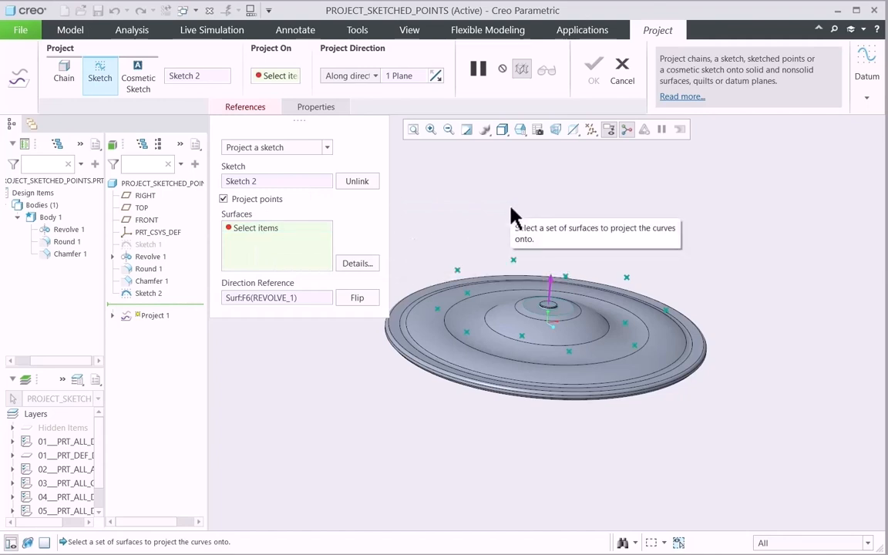
click(440, 336)
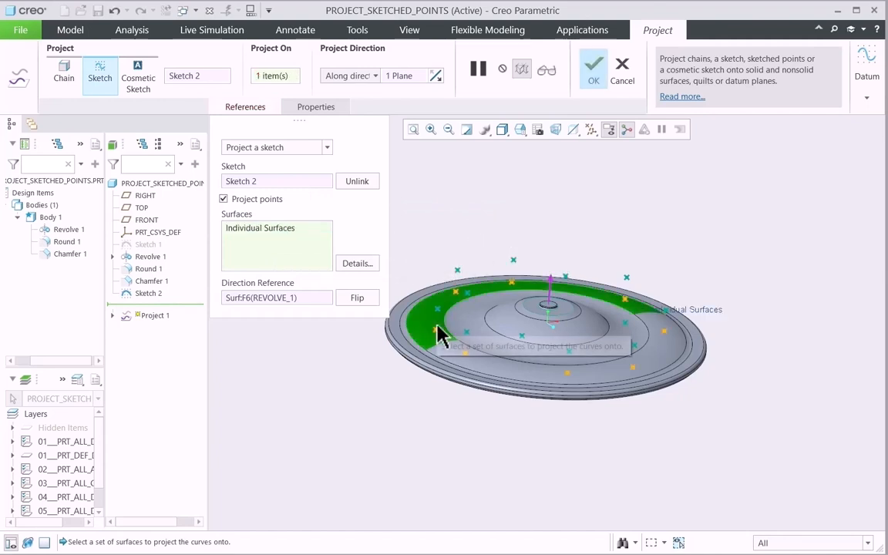
ctrl+click(485, 350)
View the disc from the side and turn the Project points option off and back on to compare the preview.
scroll(678, 211, up, 1)
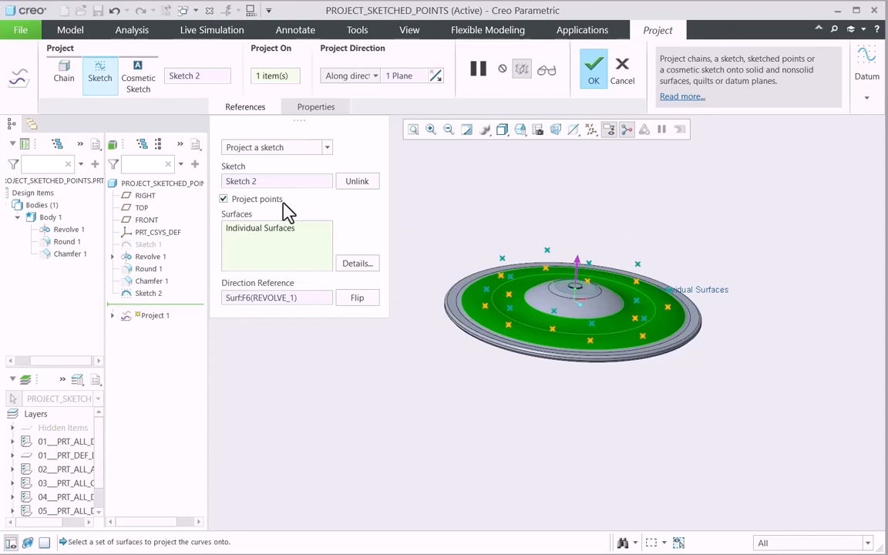
click(521, 133)
click(533, 194)
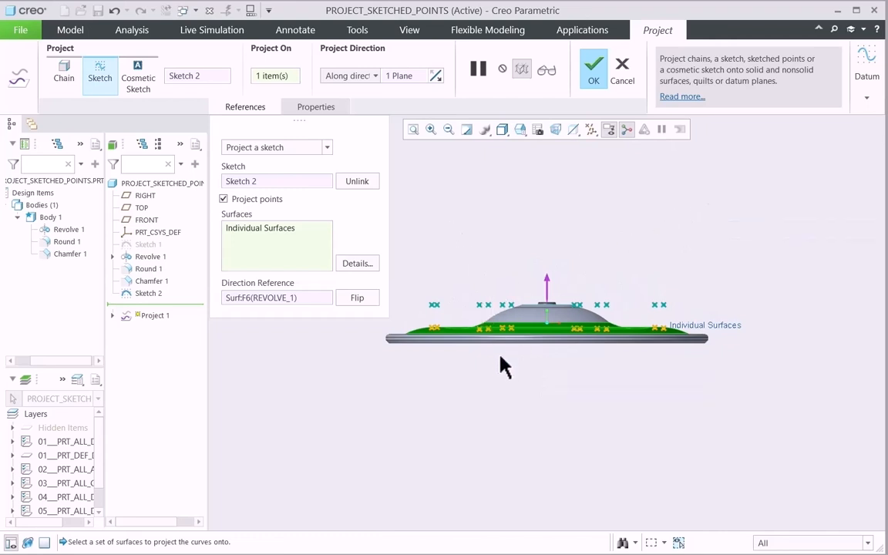
click(224, 199)
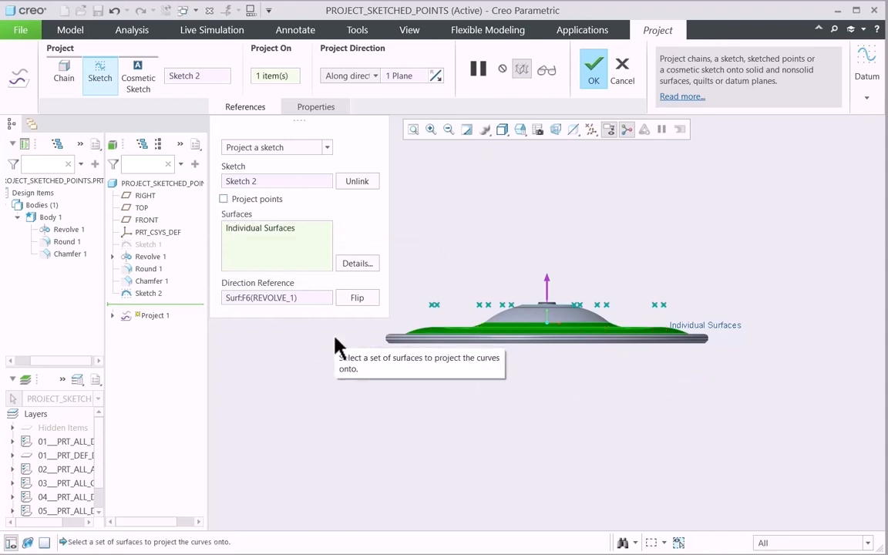
click(224, 199)
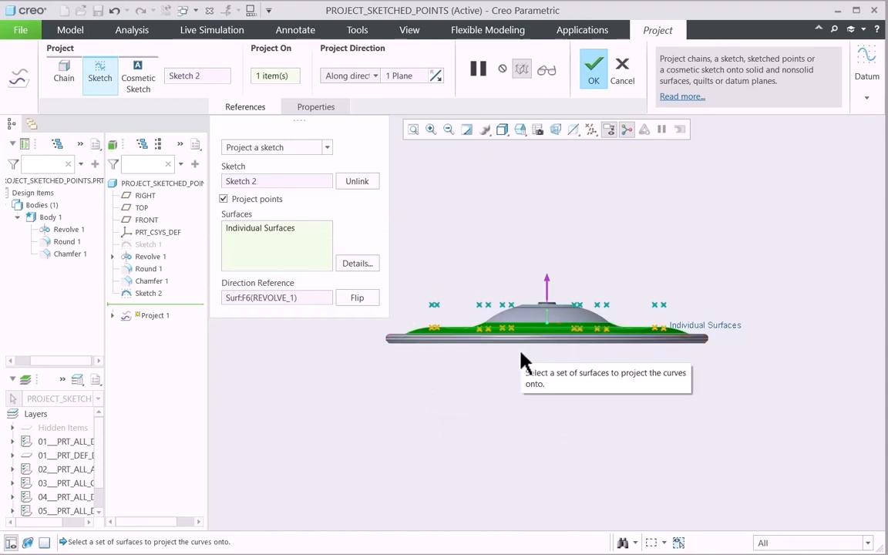
Accept the projection of Sketch 2's points onto the curved ring and clear the selection.
key(ctrl+d)
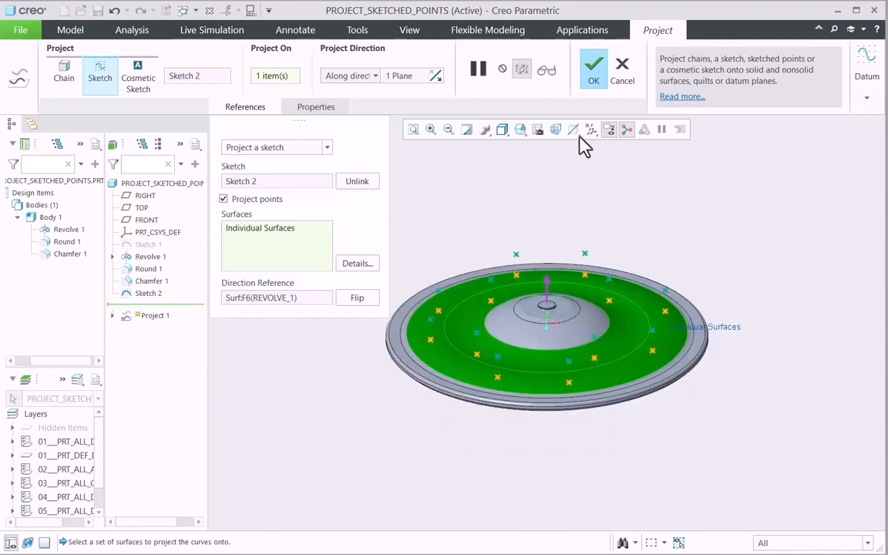
click(593, 69)
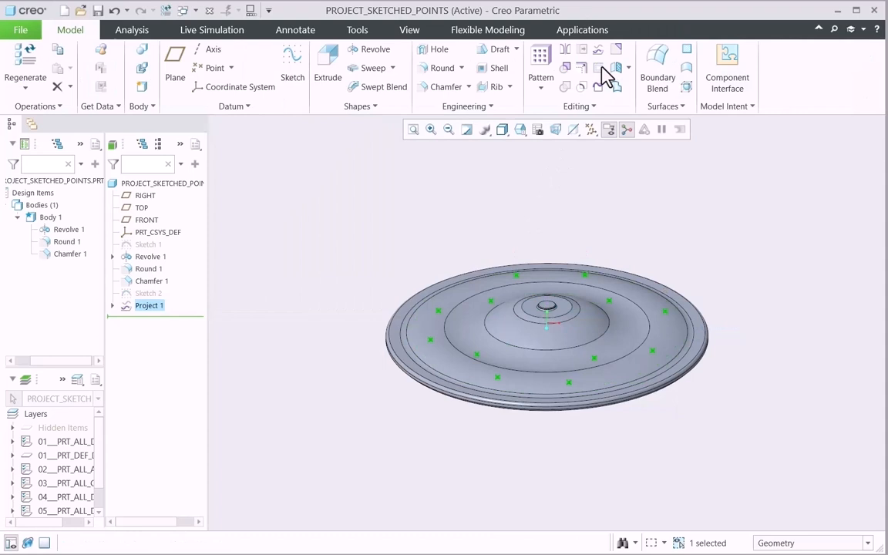
click(333, 299)
mouse_move(333, 299)
middle_down()
mouse_move(332, 321)
mouse_move(338, 266)
mouse_move(321, 277)
mouse_move(324, 294)
middle_up()
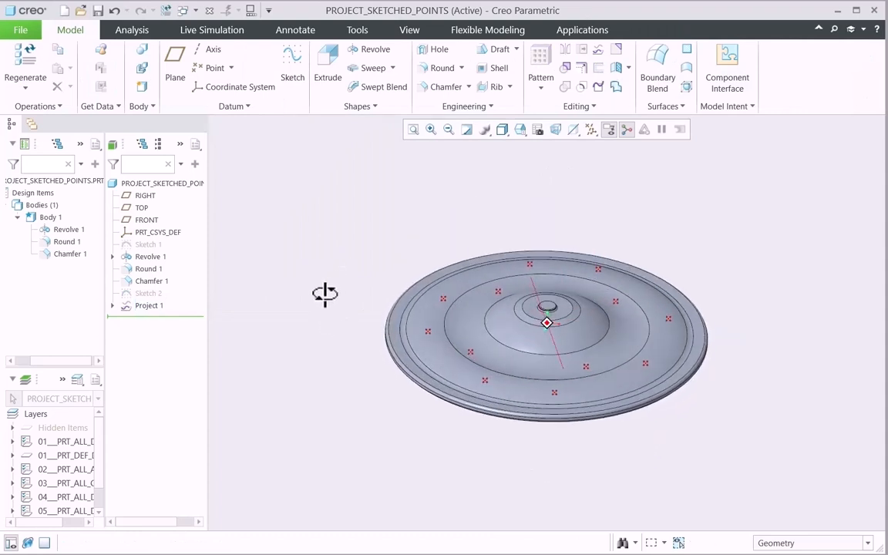
Show Sketch 2 temporarily to compare its points with the projected ones from the side, and hide it again.
click(151, 294)
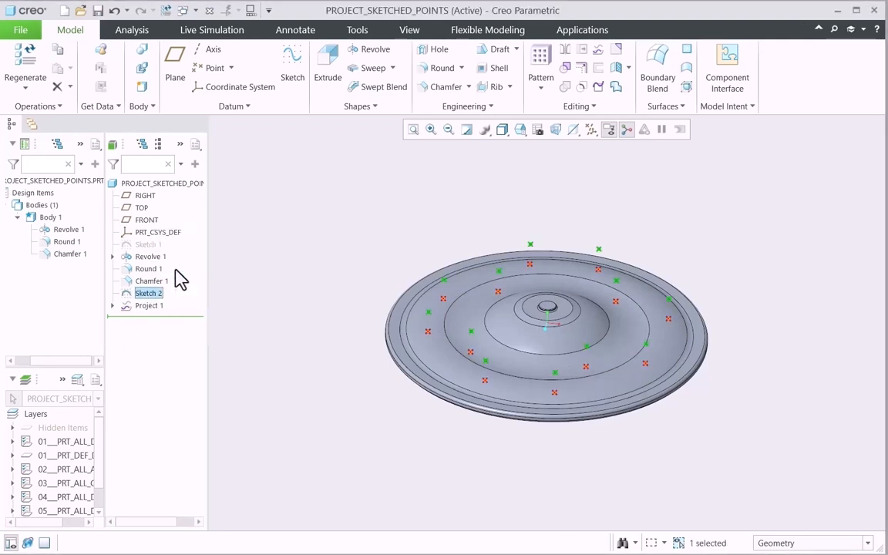
middle_drag(281, 317, 280, 281)
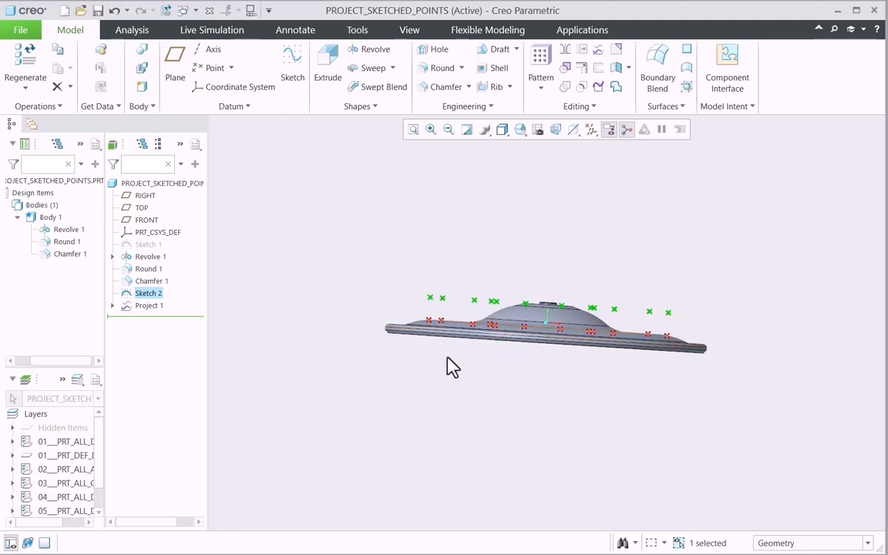
mouse_move(416, 392)
middle_down()
mouse_move(404, 402)
mouse_move(403, 382)
middle_up()
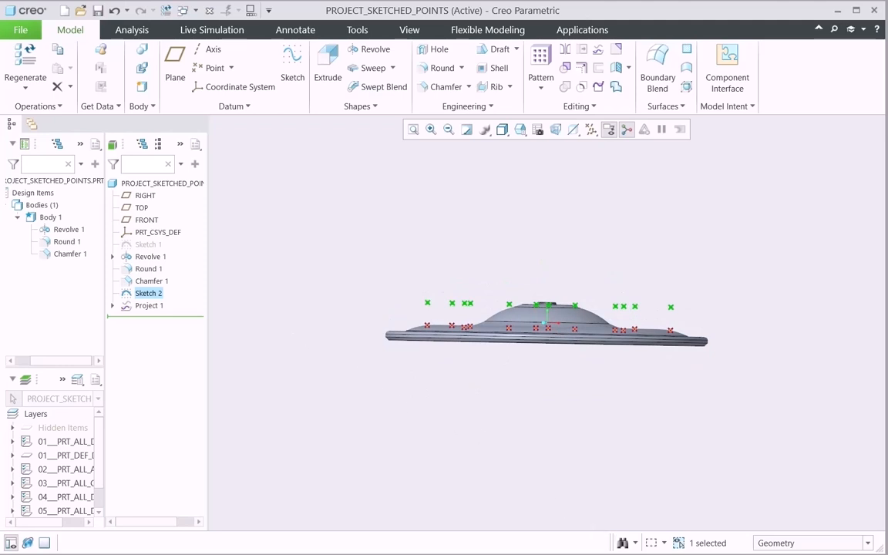
right_click(148, 299)
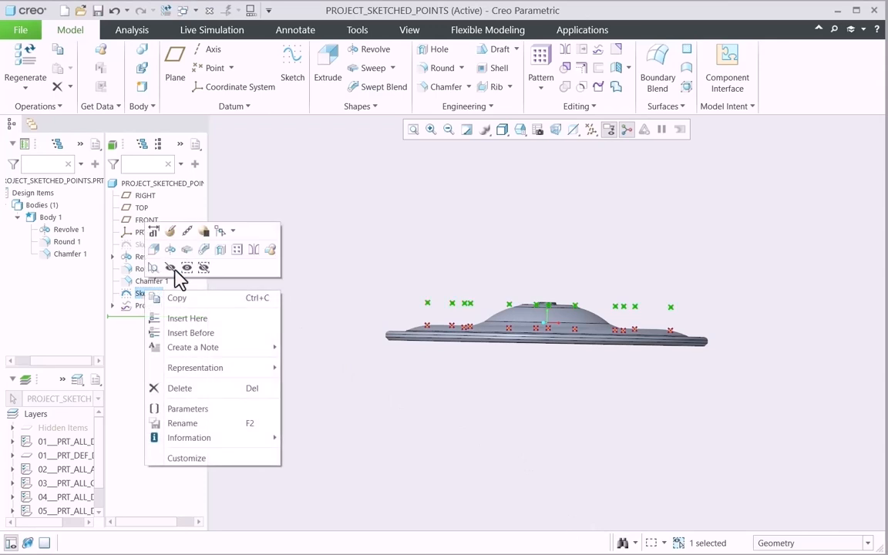
click(170, 269)
key(ctrl+d)
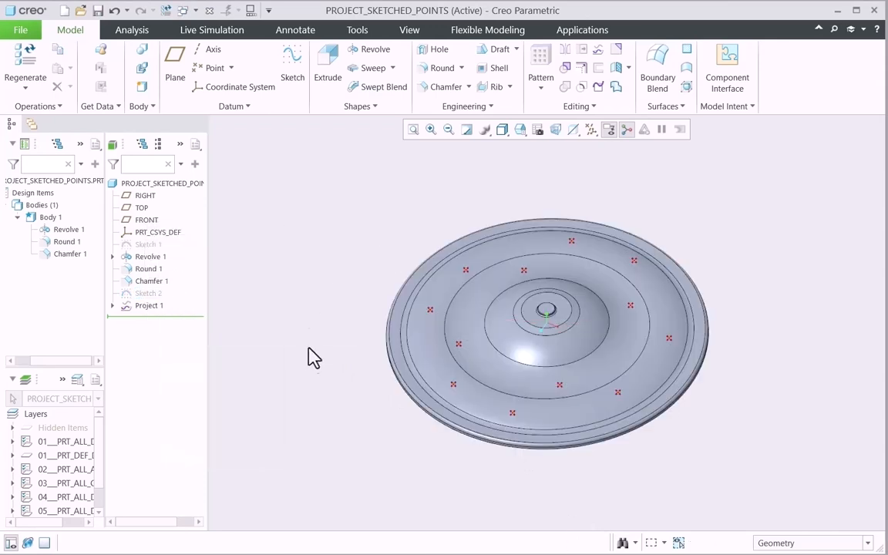
Create a simple flat Through All hole of diameter 30.00 at projected point PNT18, referenced to the curved ring surface.
middle_drag(309, 356, 307, 364)
mouse_move(341, 288)
middle_down()
mouse_move(351, 266)
mouse_move(350, 279)
middle_up()
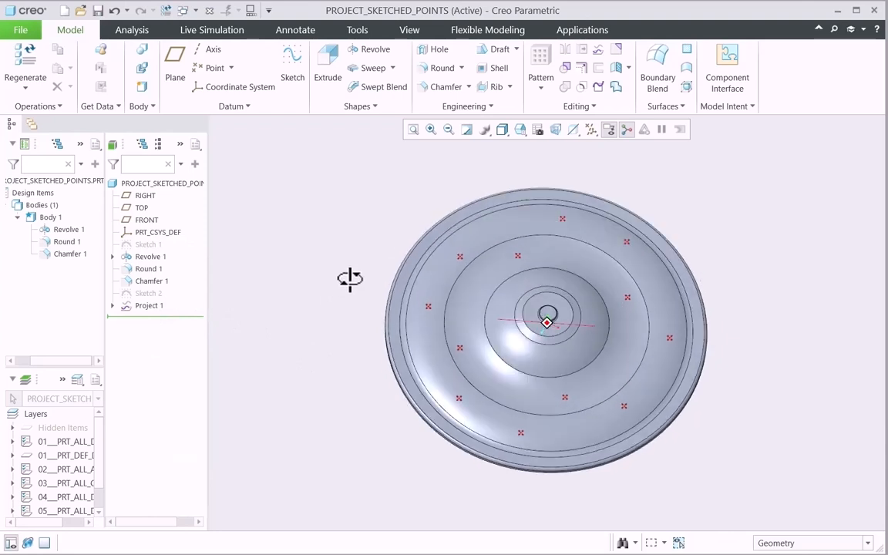
mouse_move(350, 279)
middle_down()
mouse_move(355, 264)
mouse_move(348, 283)
middle_up()
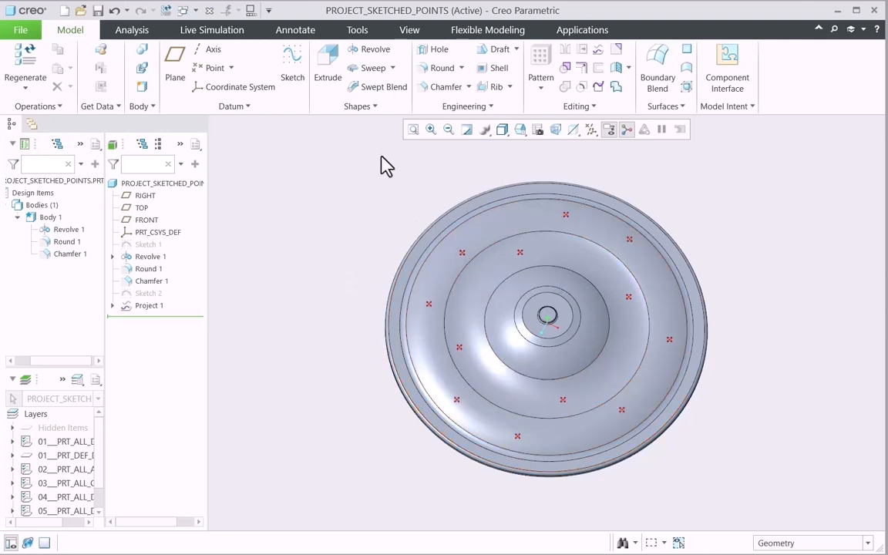
click(434, 51)
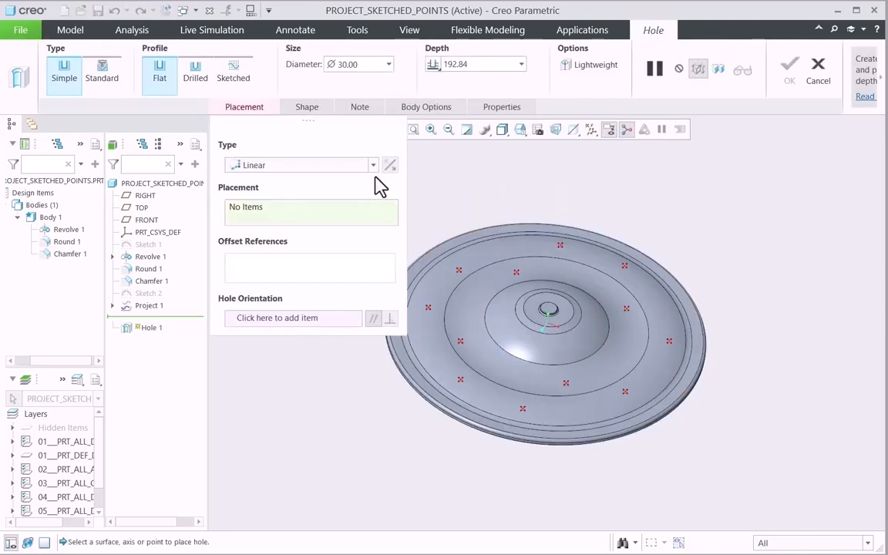
click(428, 309)
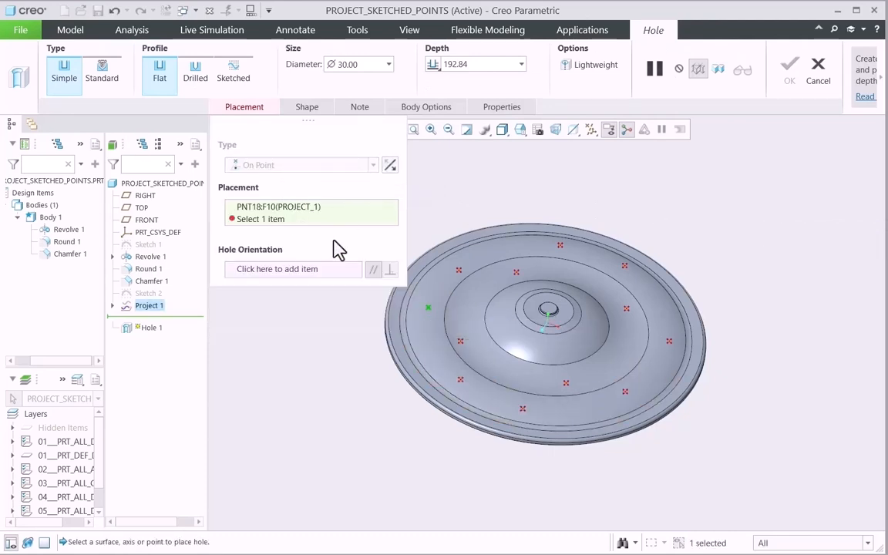
click(426, 340)
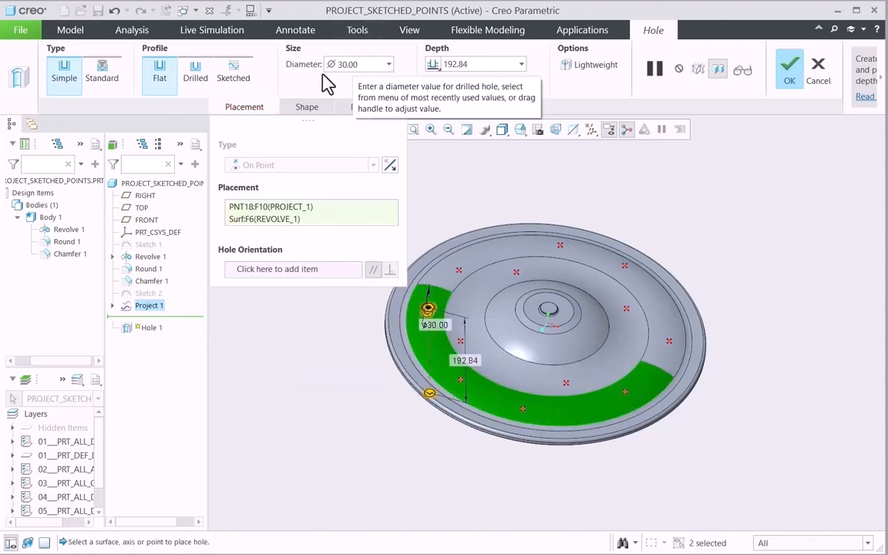
click(434, 66)
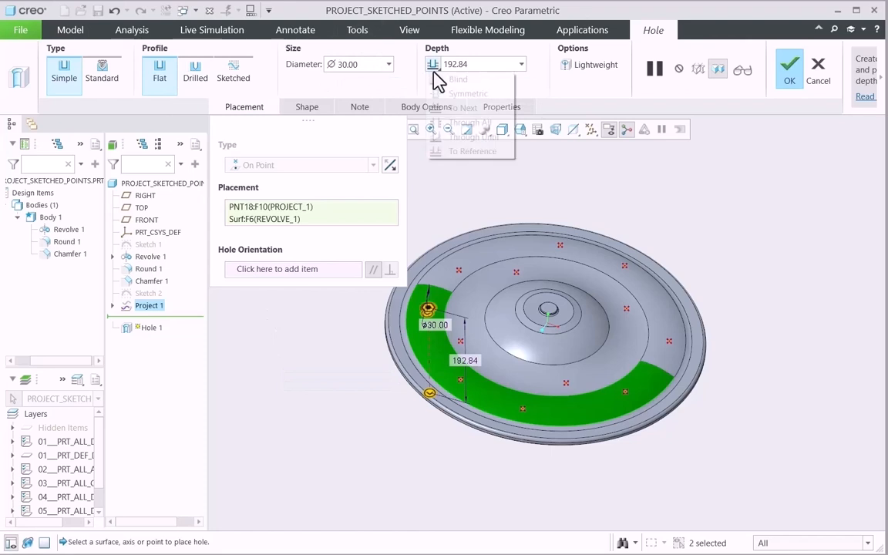
click(466, 122)
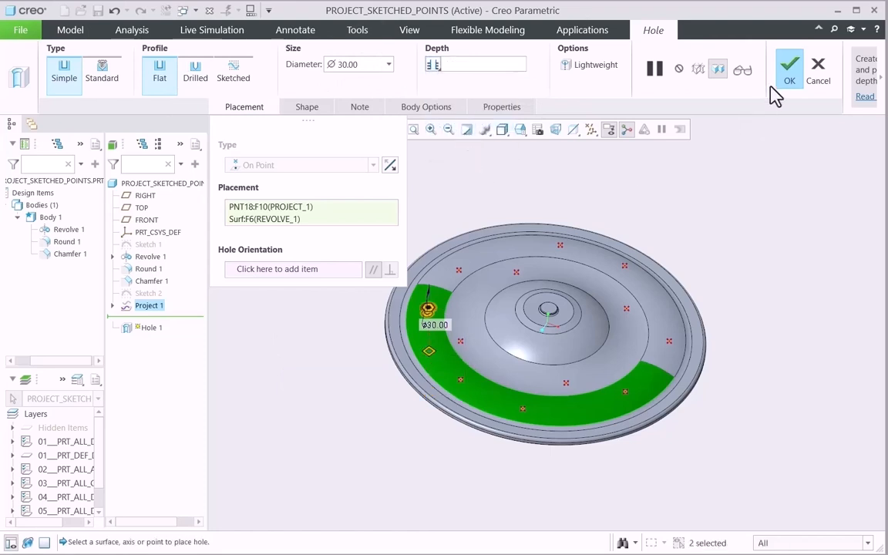
click(787, 74)
click(328, 284)
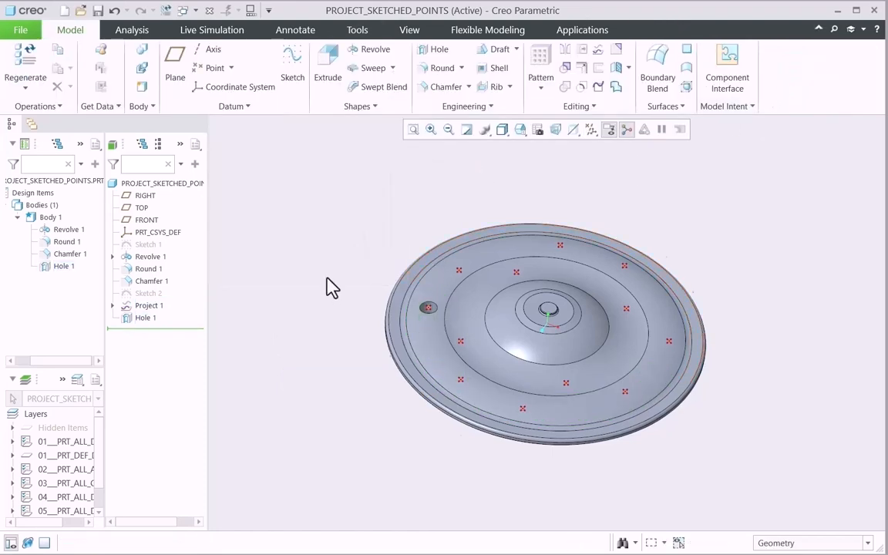
Pattern Hole 1 with a Point pattern that takes its positions from the Project 1 feature.
mouse_move(328, 283)
middle_down()
mouse_move(328, 312)
mouse_move(323, 281)
mouse_move(322, 302)
mouse_move(322, 292)
middle_up()
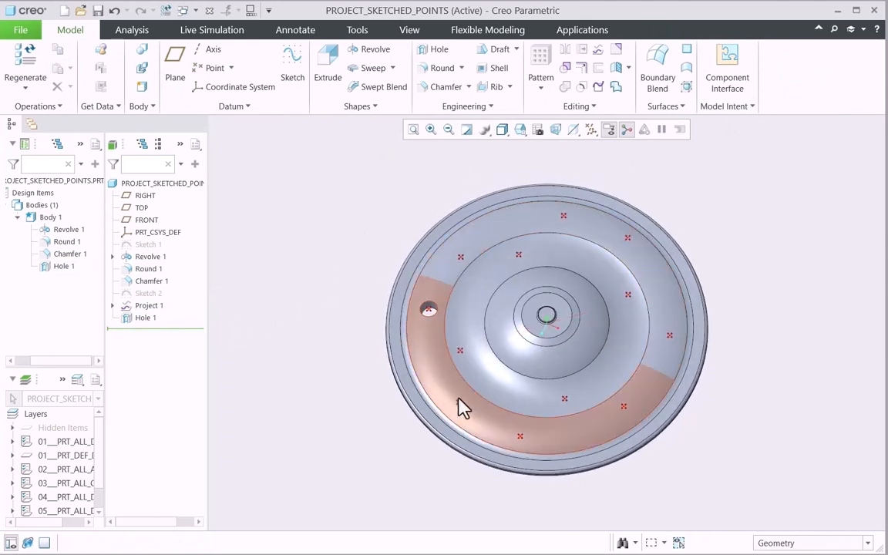
click(143, 318)
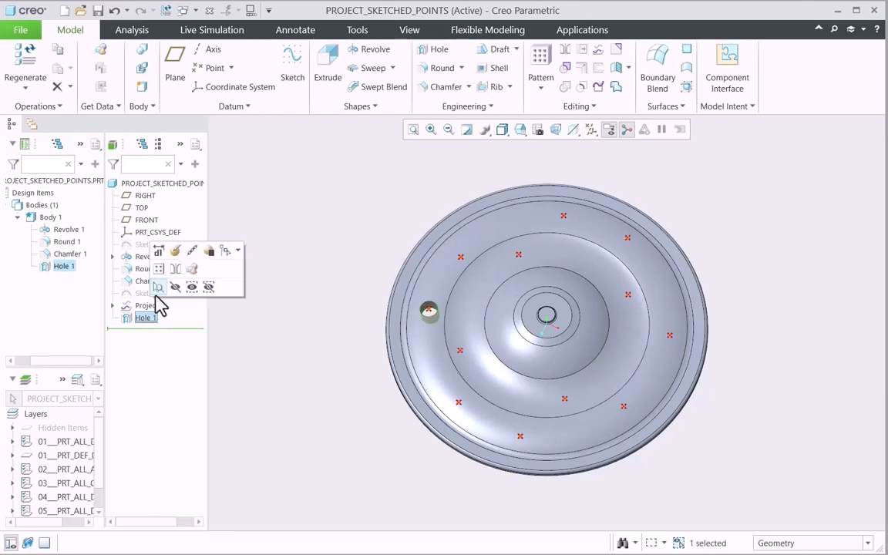
click(170, 276)
click(77, 90)
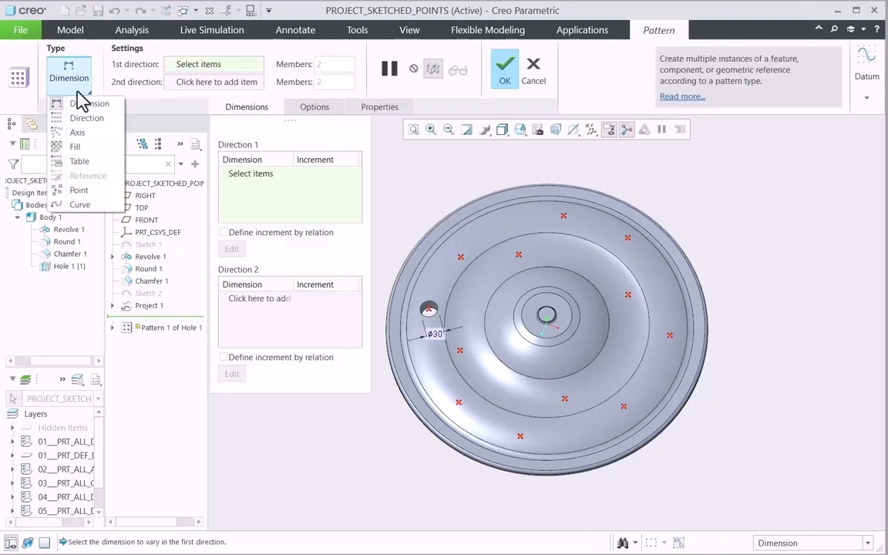
click(88, 190)
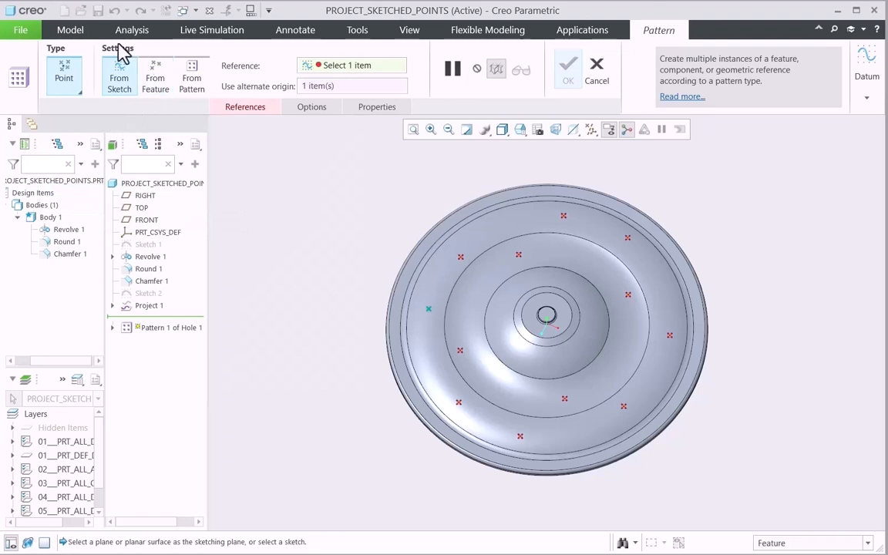
click(162, 85)
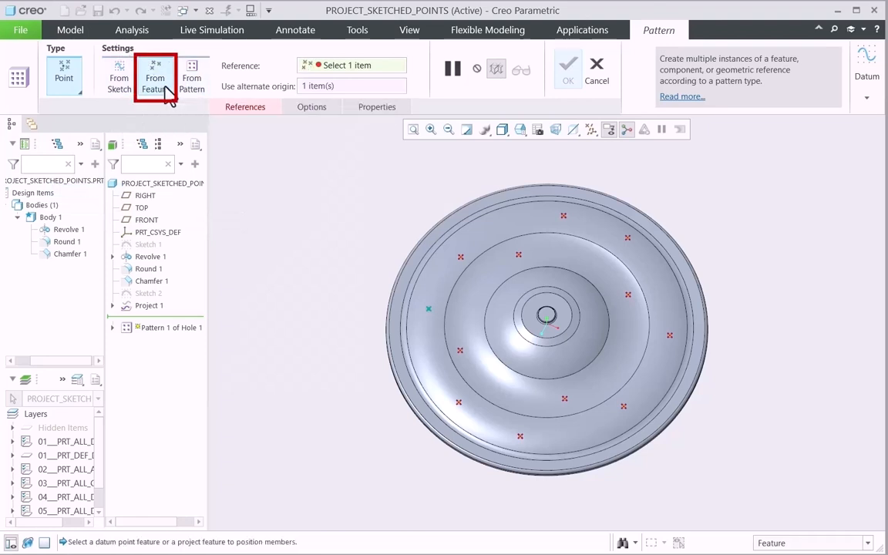
click(249, 110)
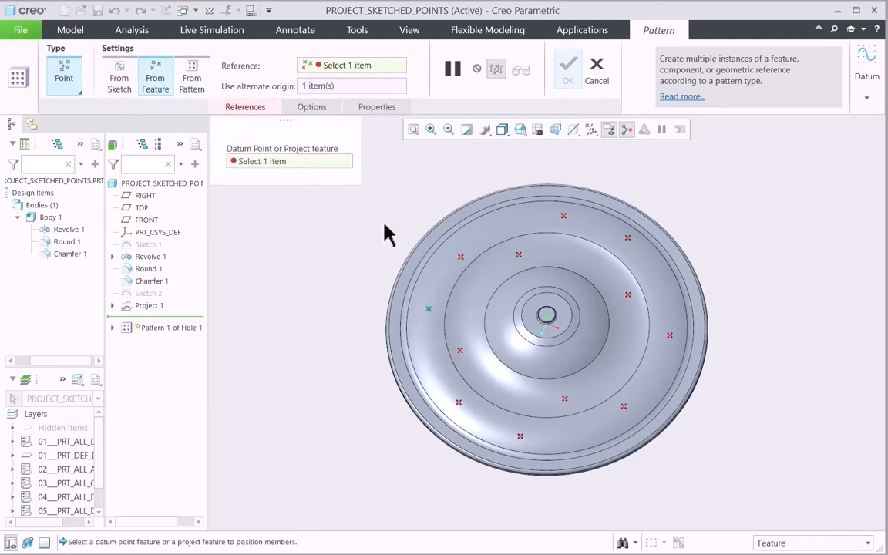
click(461, 259)
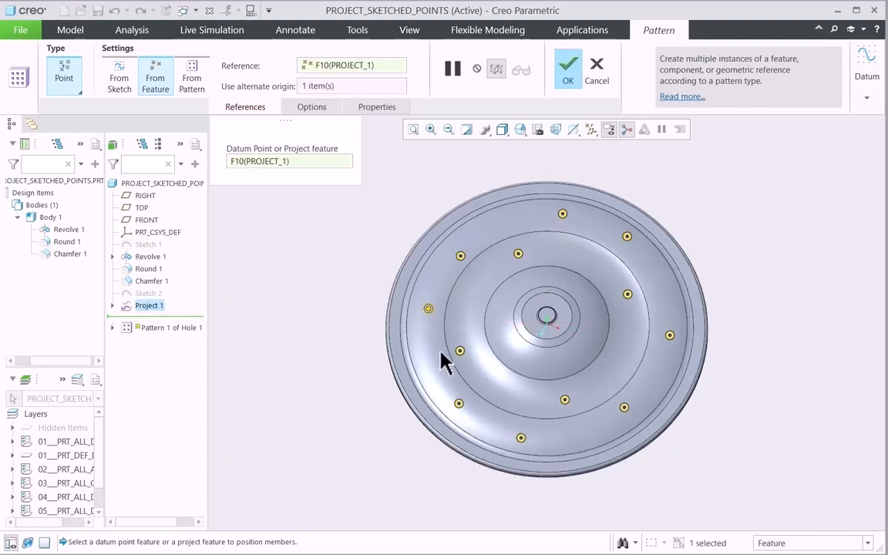
click(570, 81)
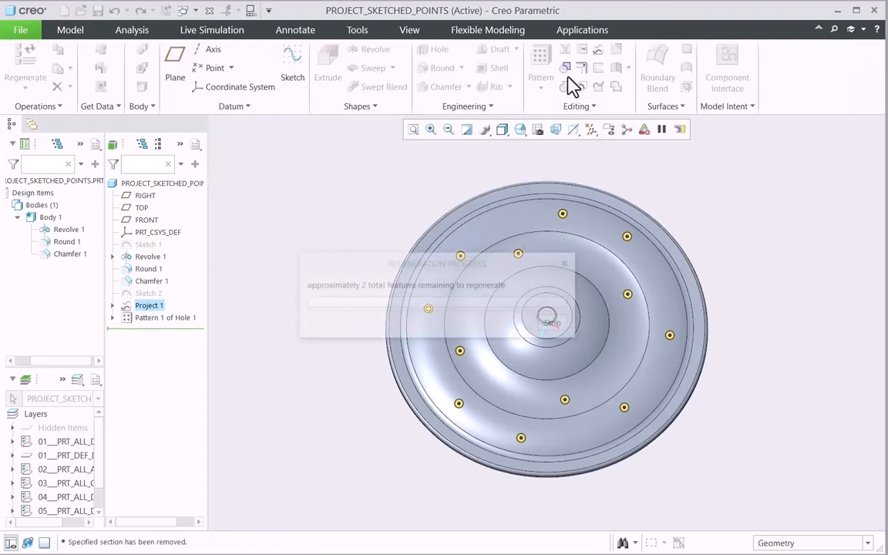
View the patterned holes on the disc in the TOP orientation and clear the selection.
click(520, 130)
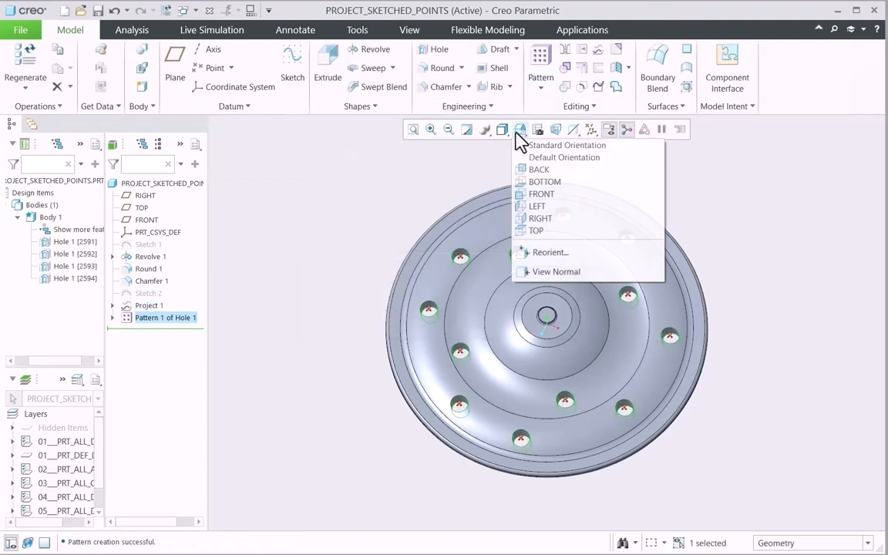
click(534, 231)
click(257, 367)
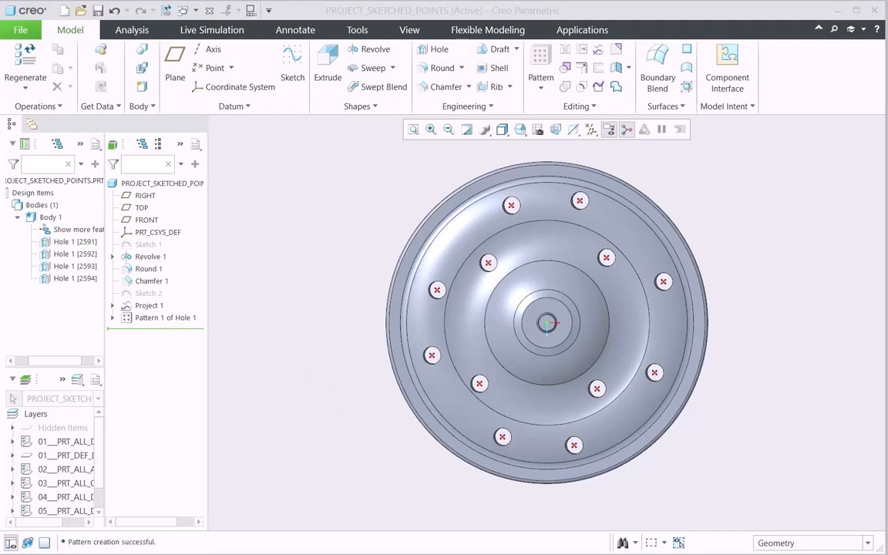
Switch to the SHEET_POINT_SHEET.PRT model and view the curved sheet and its sketched points from several angles.
click(197, 11)
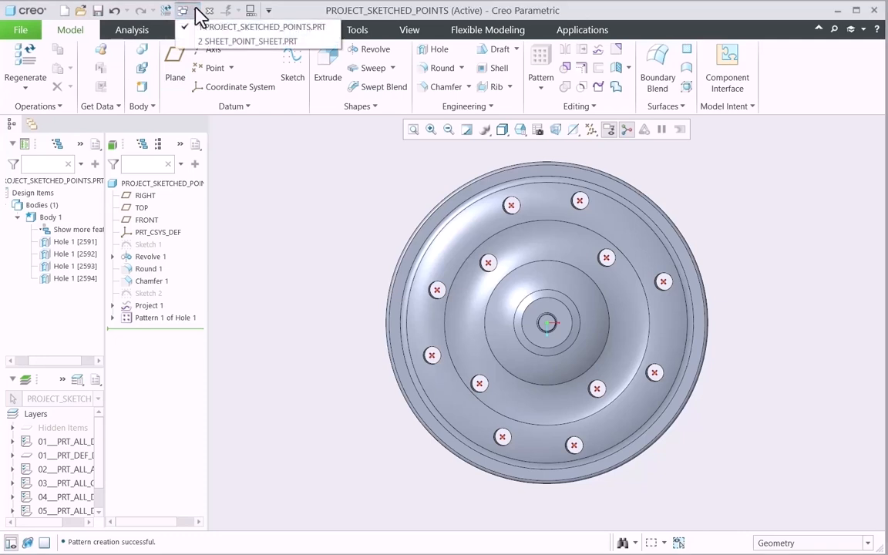
click(210, 42)
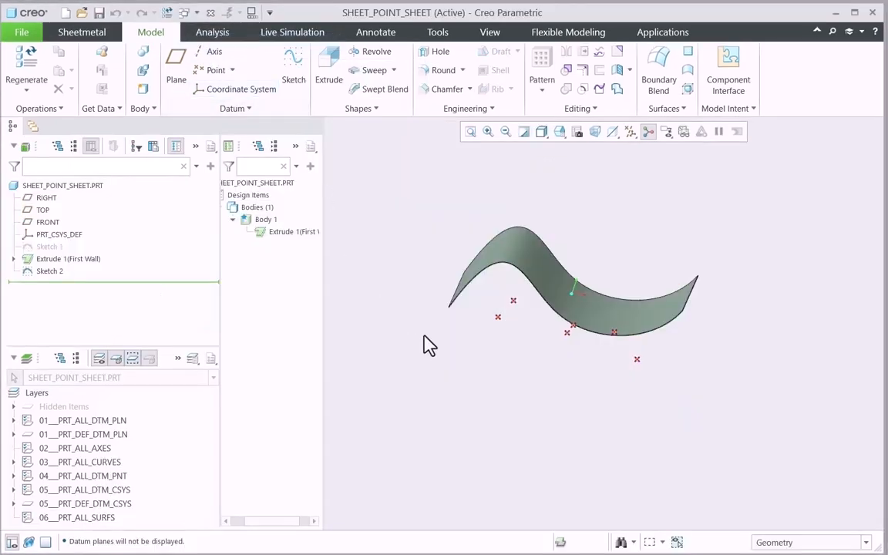
middle_drag(431, 319, 469, 274)
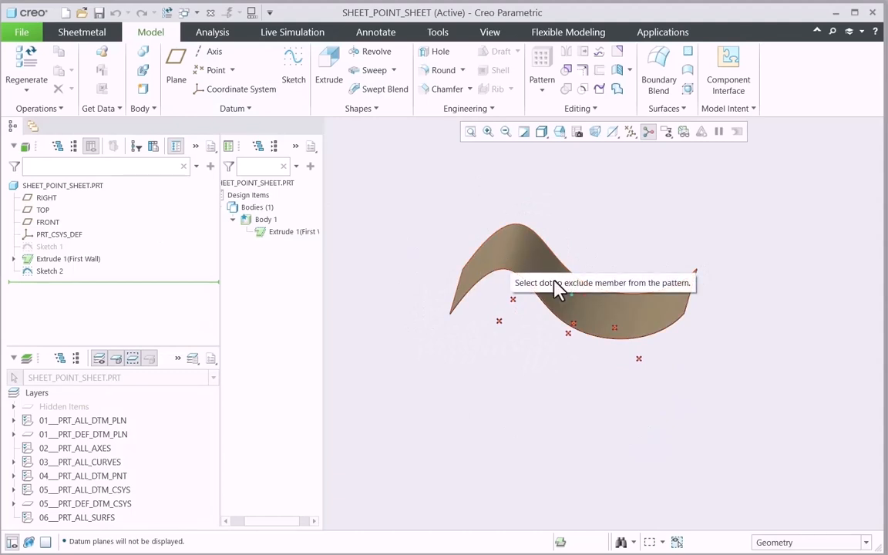
middle_drag(465, 377, 499, 324)
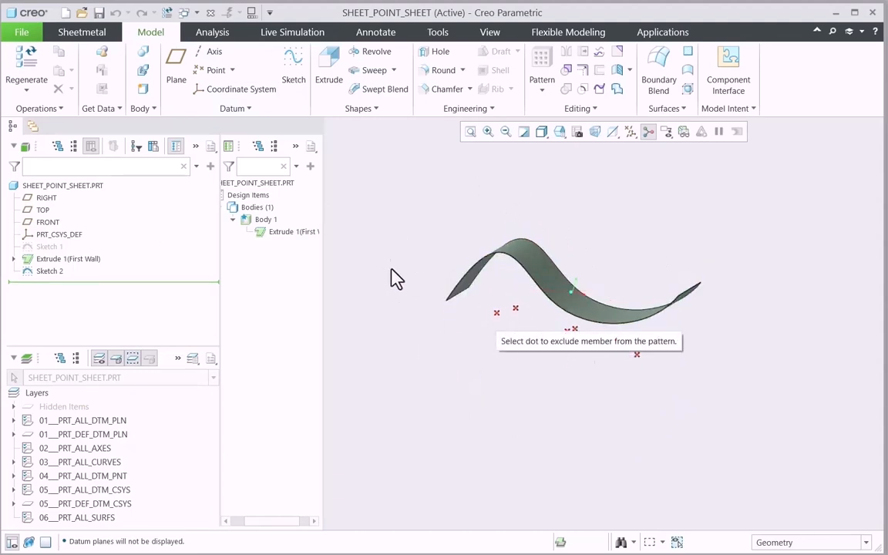
middle_drag(393, 326, 420, 331)
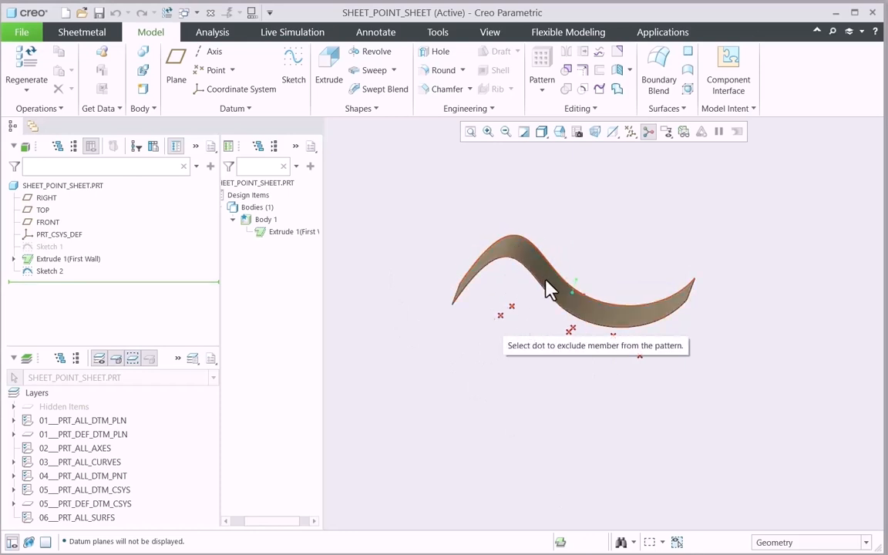
middle_drag(479, 347, 477, 343)
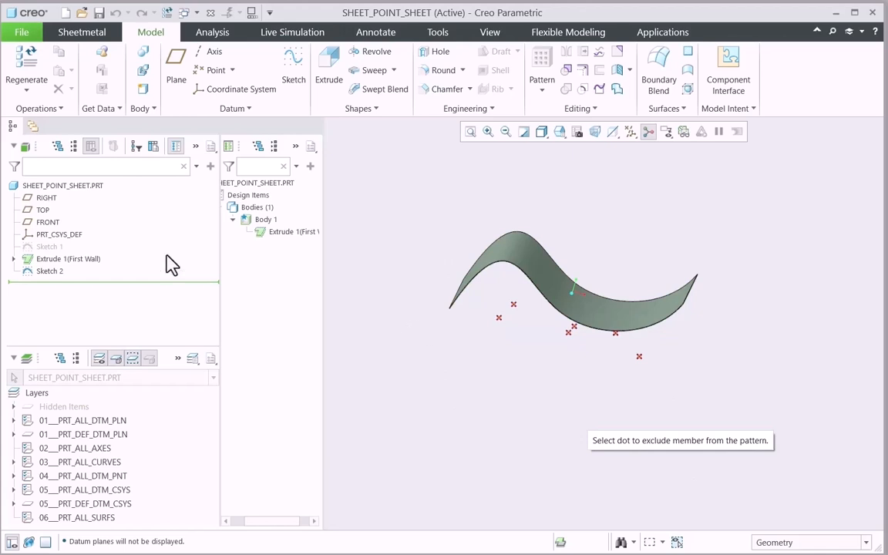
Set up a sketch projection of Sketch 2's points onto the curved surface of the sheet.
click(54, 273)
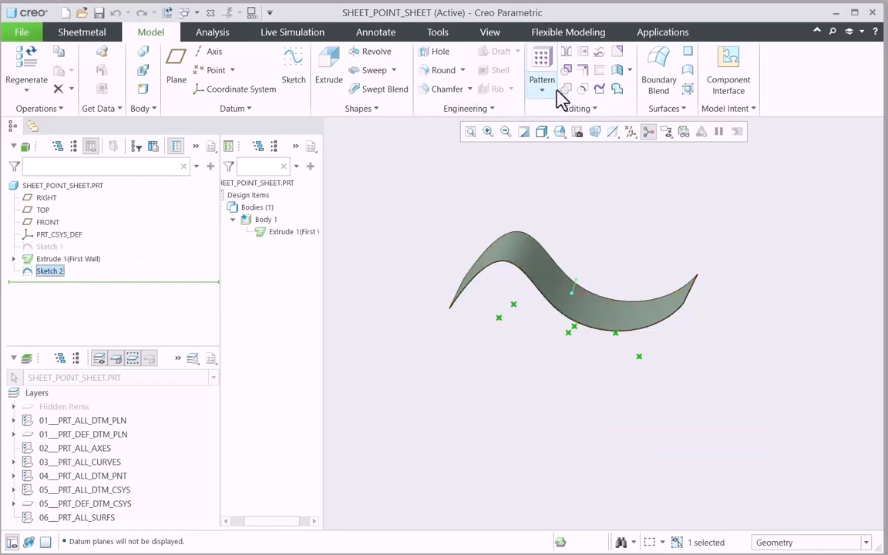
click(596, 57)
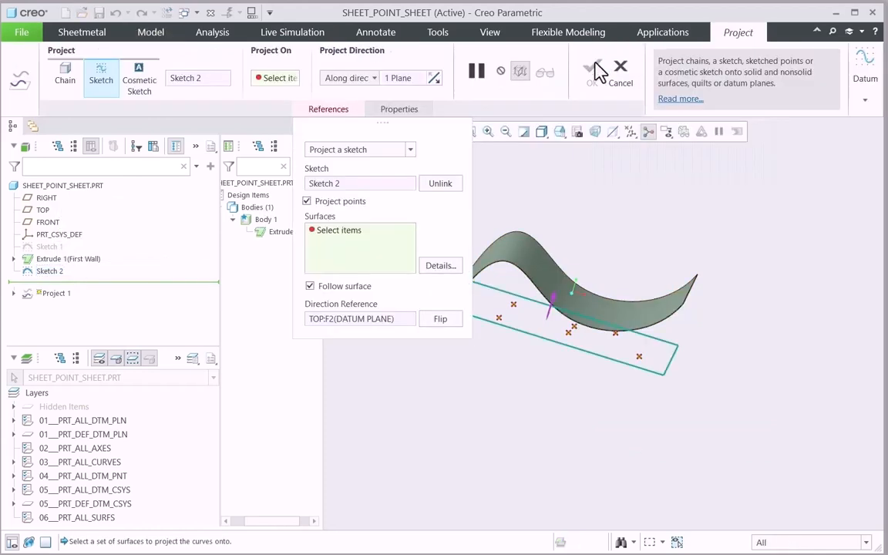
scroll(696, 289, down, 1)
scroll(719, 283, up, 3)
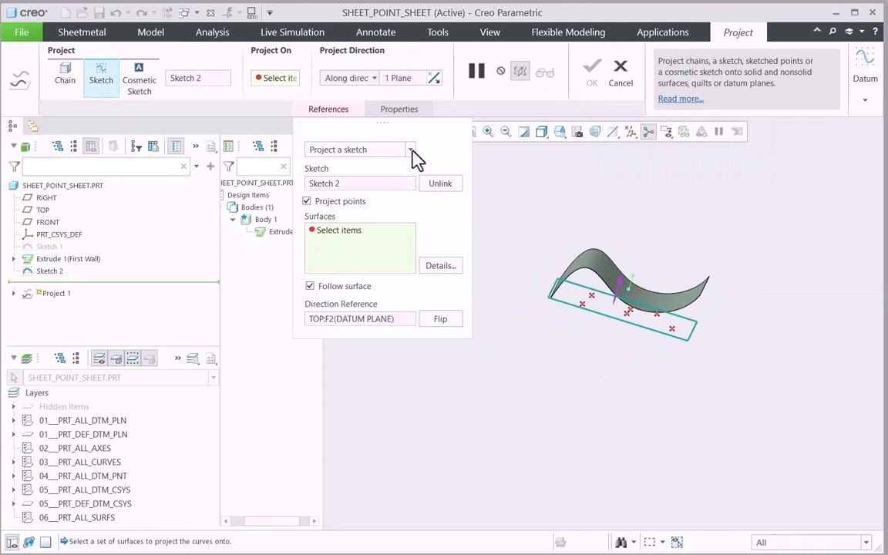
click(412, 150)
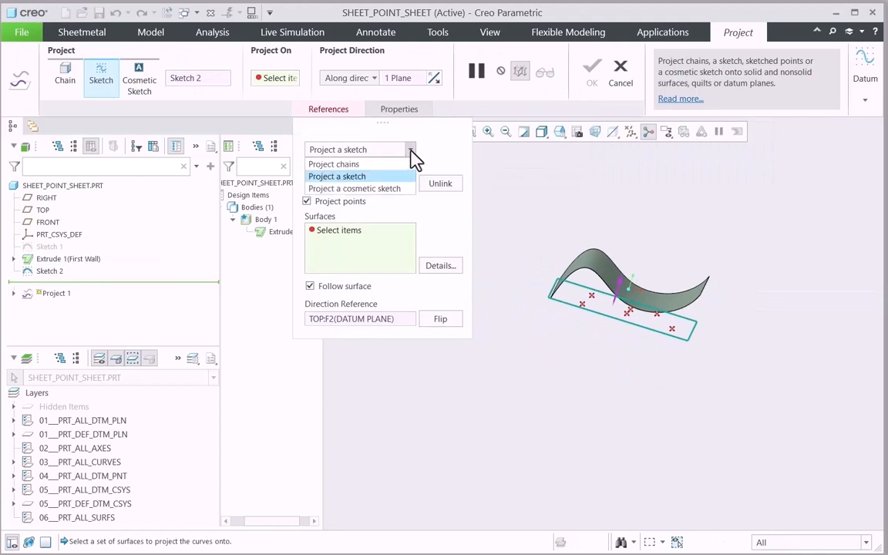
click(380, 176)
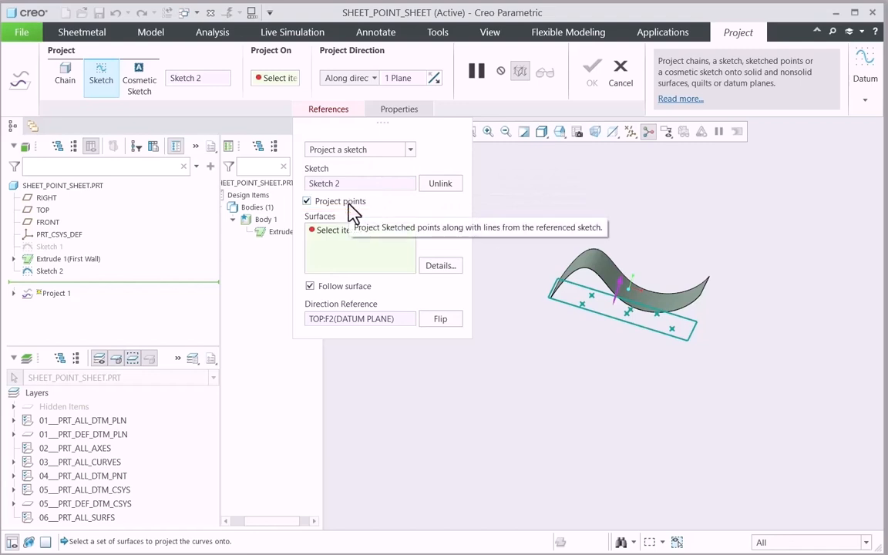
scroll(587, 289, up, 3)
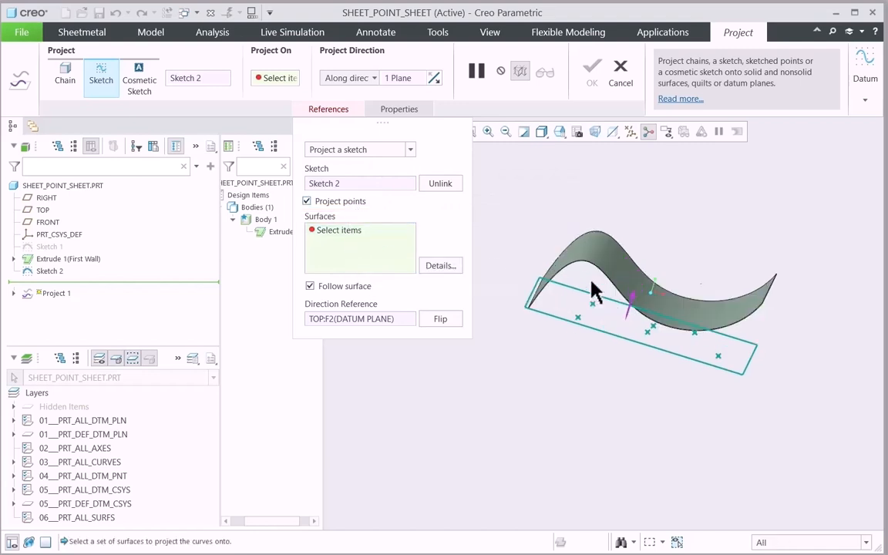
click(628, 275)
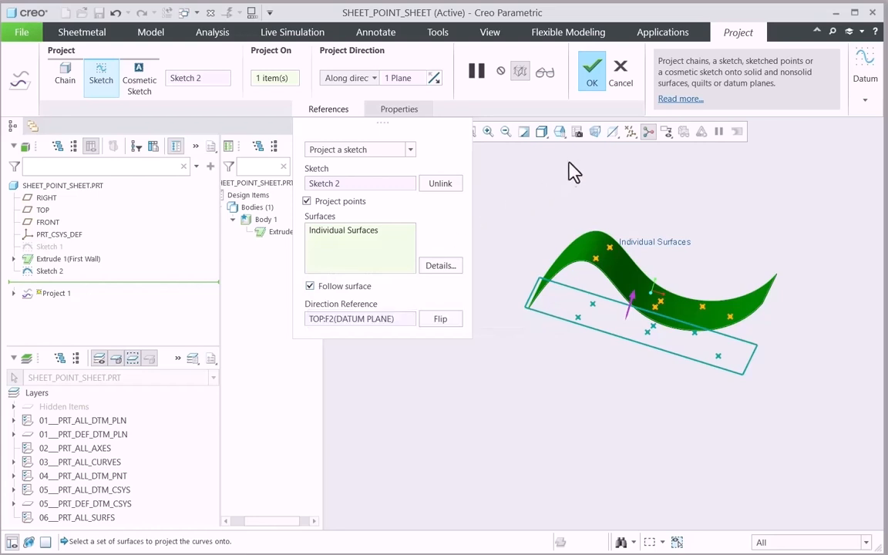
Check the projected points in the FRONT orientation, accept the projection and clear the selection.
click(562, 137)
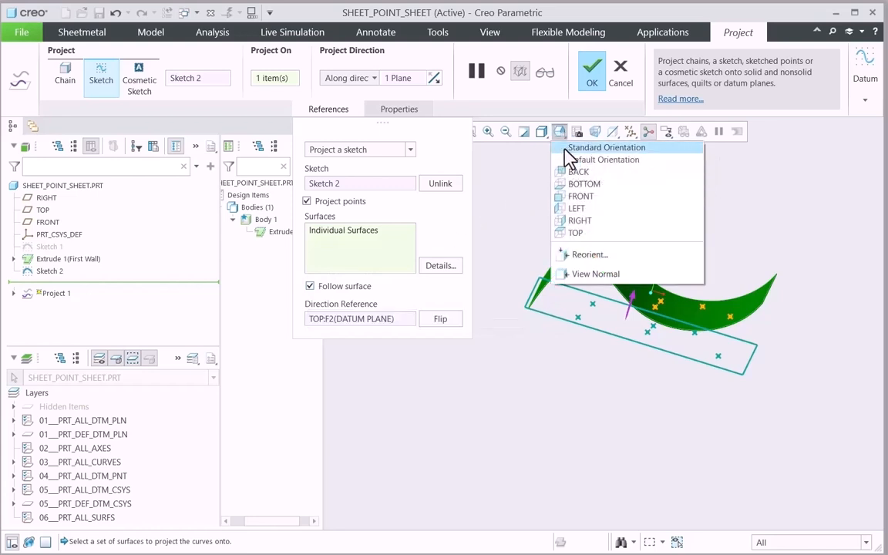
click(580, 197)
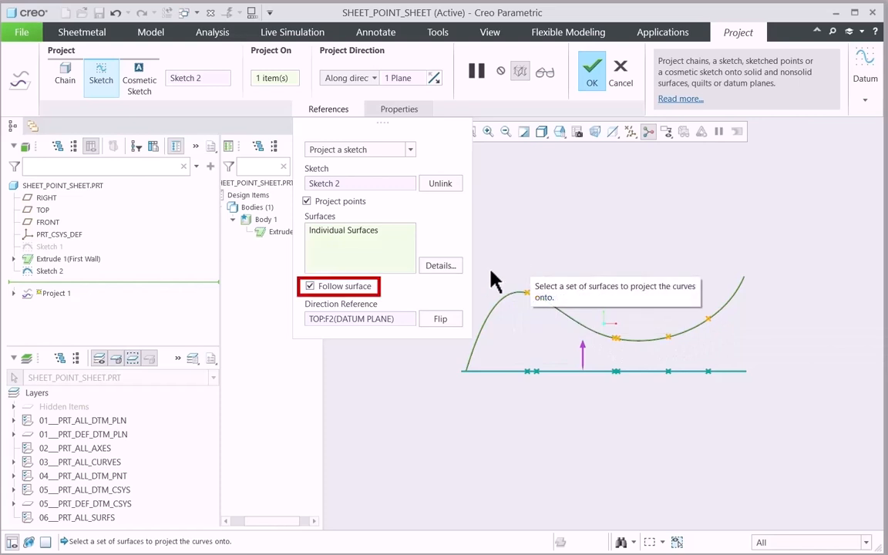
click(593, 83)
mouse_move(570, 234)
middle_down()
mouse_move(561, 265)
mouse_move(580, 260)
mouse_move(578, 224)
mouse_move(564, 263)
middle_up()
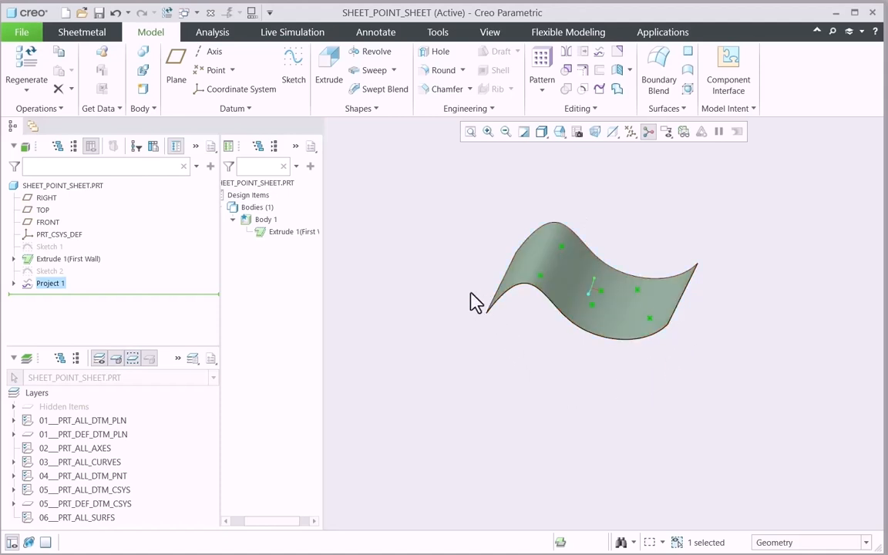
click(418, 277)
Start a simple flat hole at projected point PNT9, referenced to the curved surface of the sheet.
scroll(579, 207, down, 3)
scroll(579, 207, up, 1)
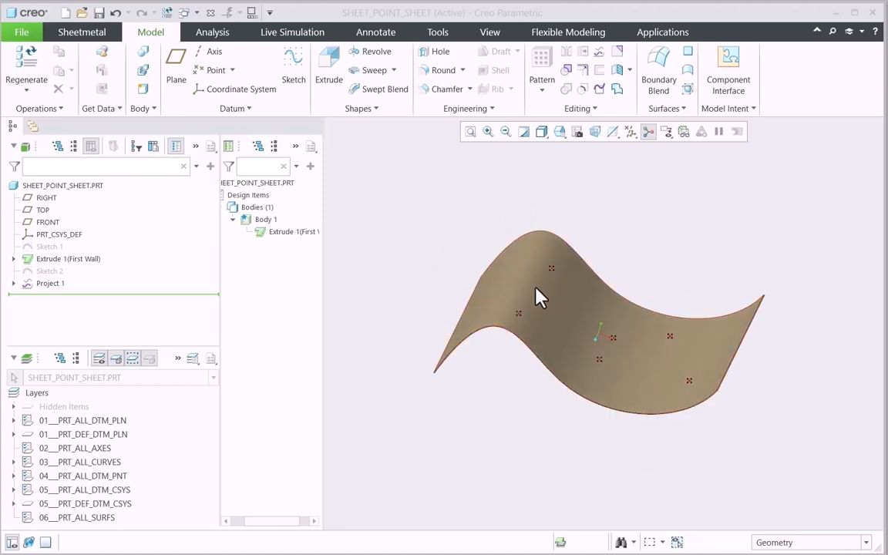
click(438, 52)
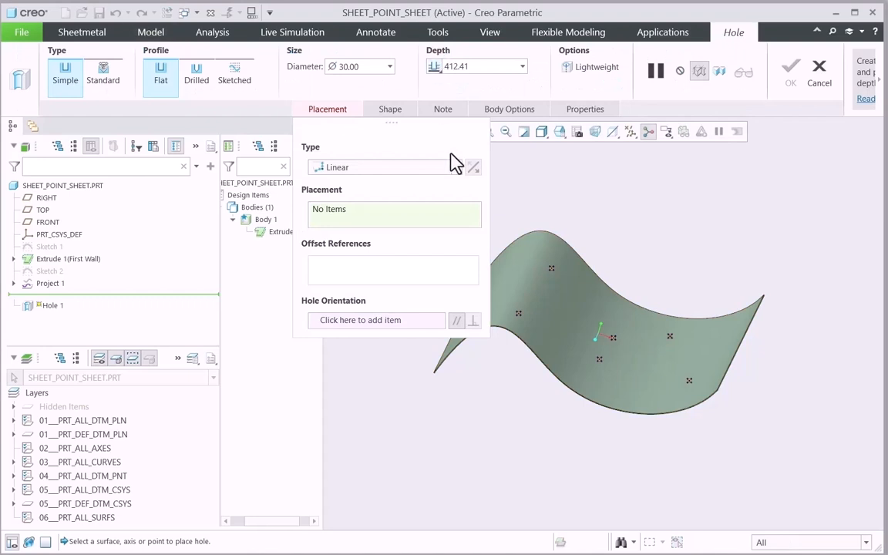
scroll(693, 249, up, 2)
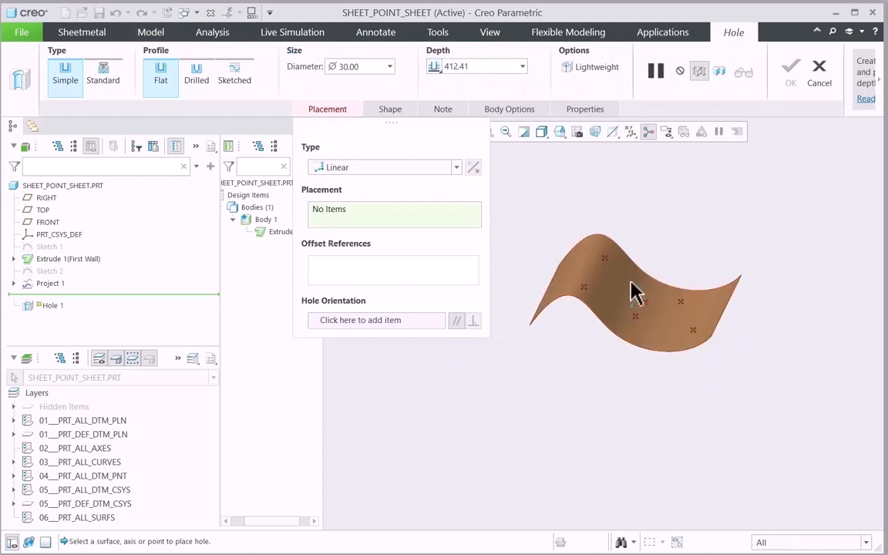
click(584, 294)
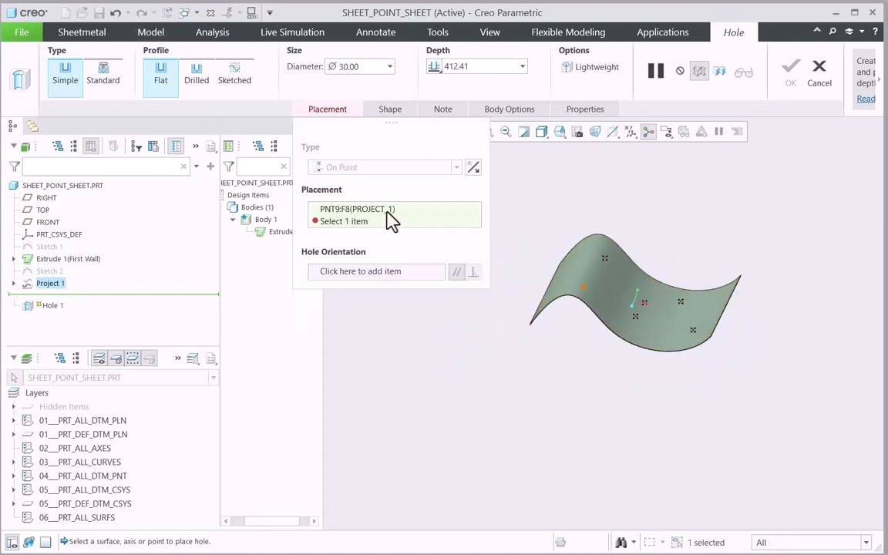
ctrl+click(605, 304)
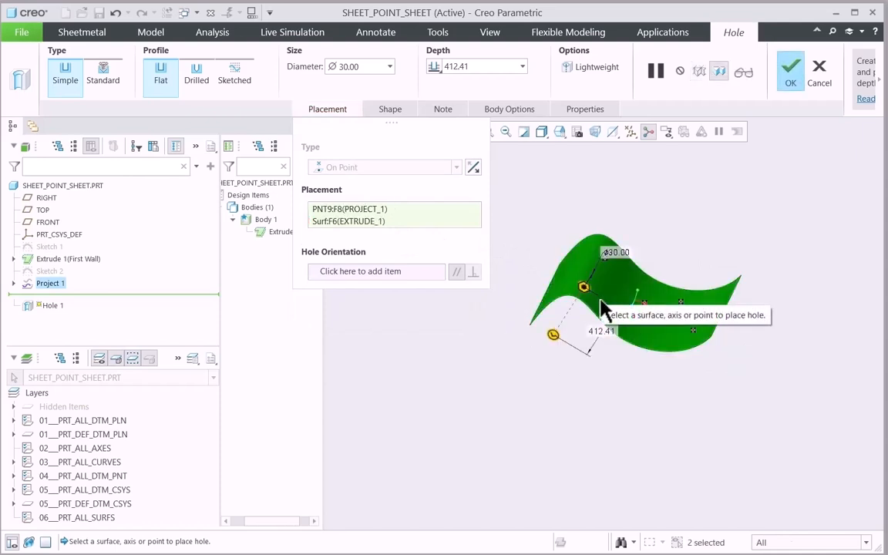
Set the hole's diameter to 45.00 and its depth to Through All.
double_click(348, 67)
text(4)
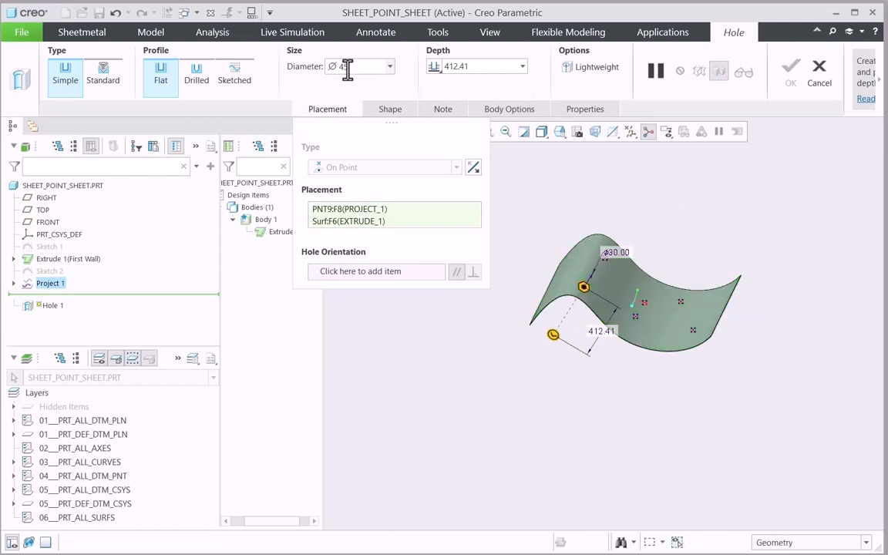
text(5)
key(Return)
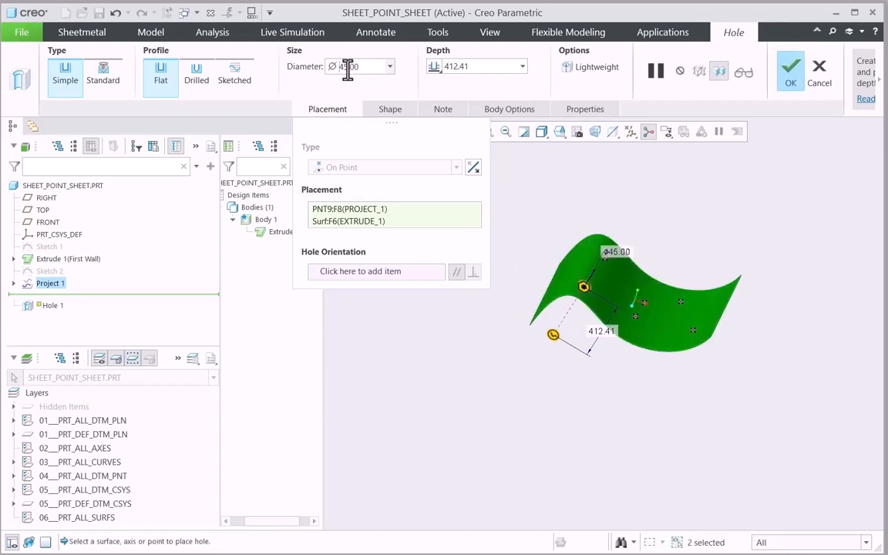
click(436, 68)
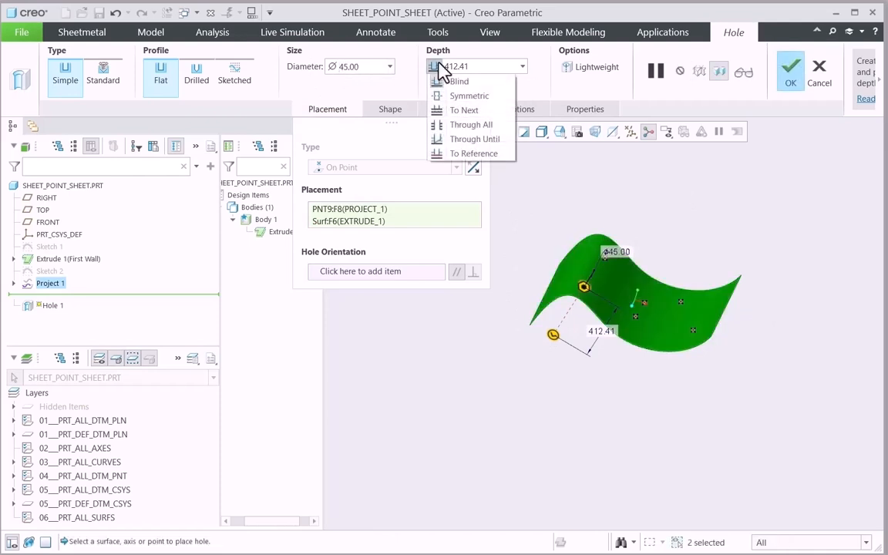
click(491, 125)
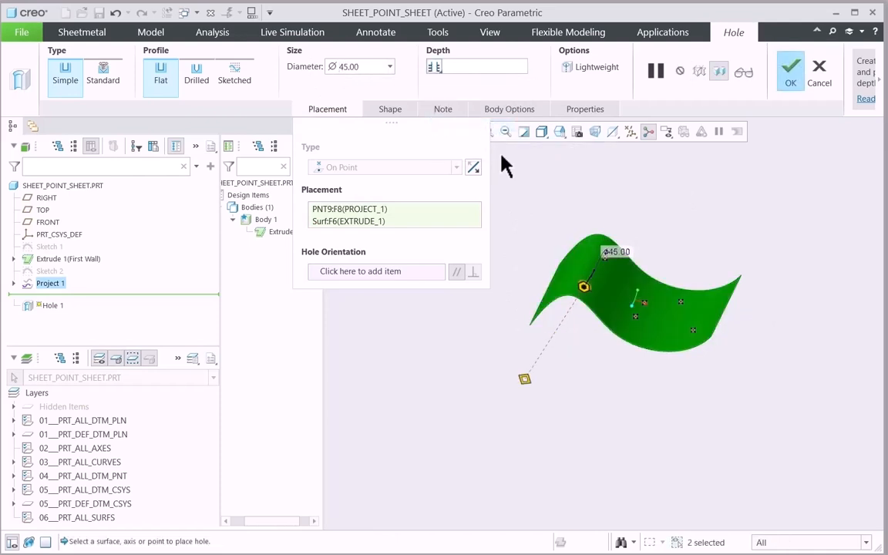
Accept the through-all hole on the curved sheet and clear the selection.
click(791, 73)
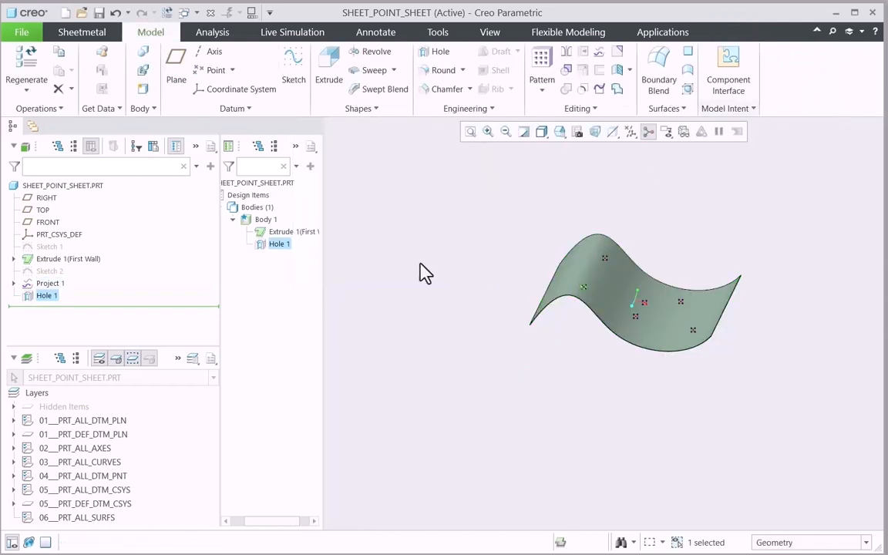
click(532, 266)
middle_drag(535, 267, 493, 225)
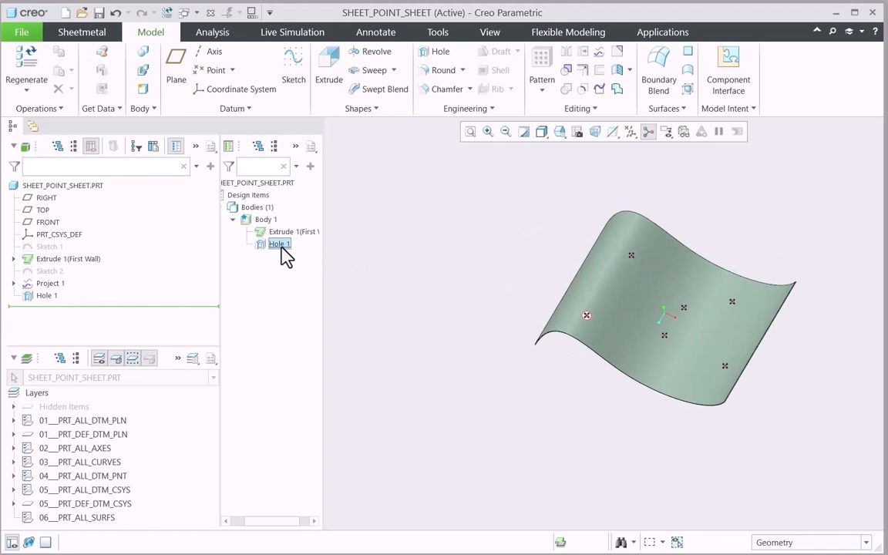
Pattern the hole with a Point pattern from feature, using Project 1 as the reference for the member positions.
click(289, 207)
click(77, 86)
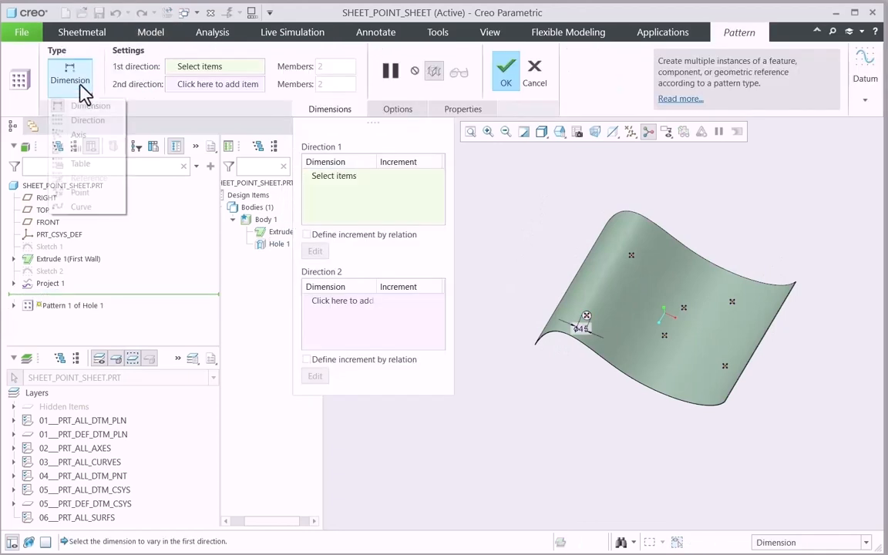
click(87, 192)
click(150, 91)
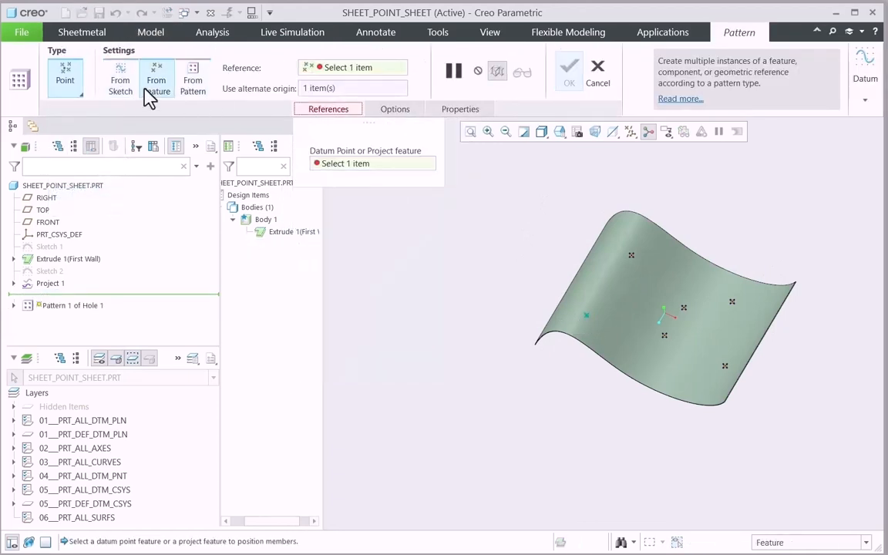
click(632, 262)
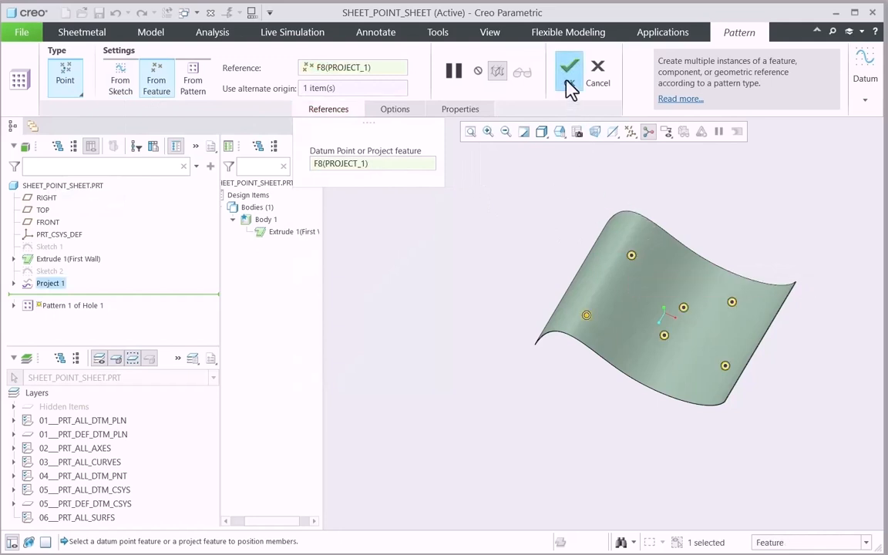
click(569, 87)
Examine the patterned holes on the curved sheet up close and from different angles.
middle_drag(525, 293, 568, 260)
scroll(628, 263, up, 5)
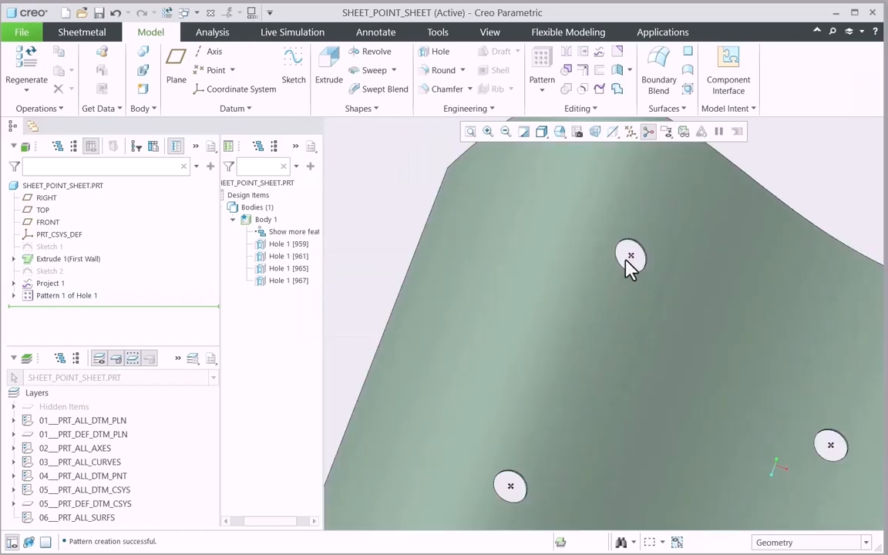
scroll(626, 262, down, 4)
middle_drag(626, 262, 635, 239)
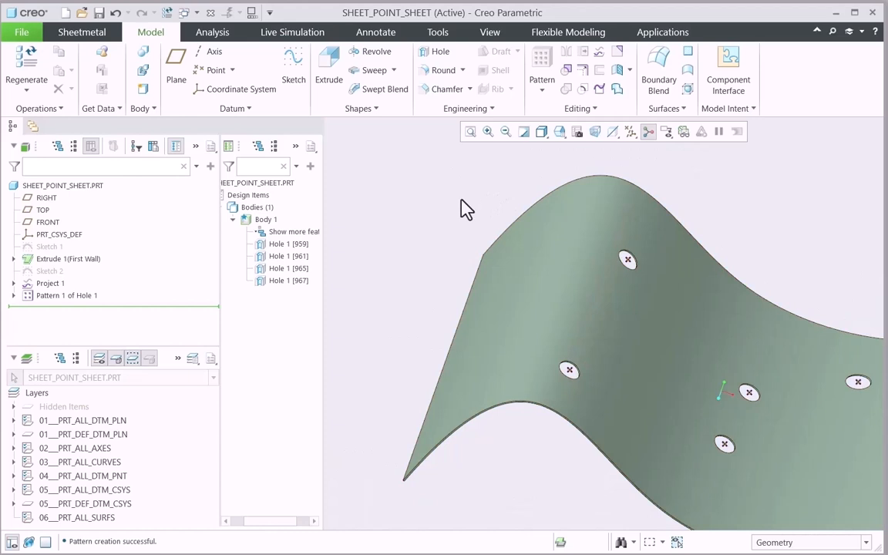
scroll(460, 200, down, 3)
scroll(460, 200, up, 3)
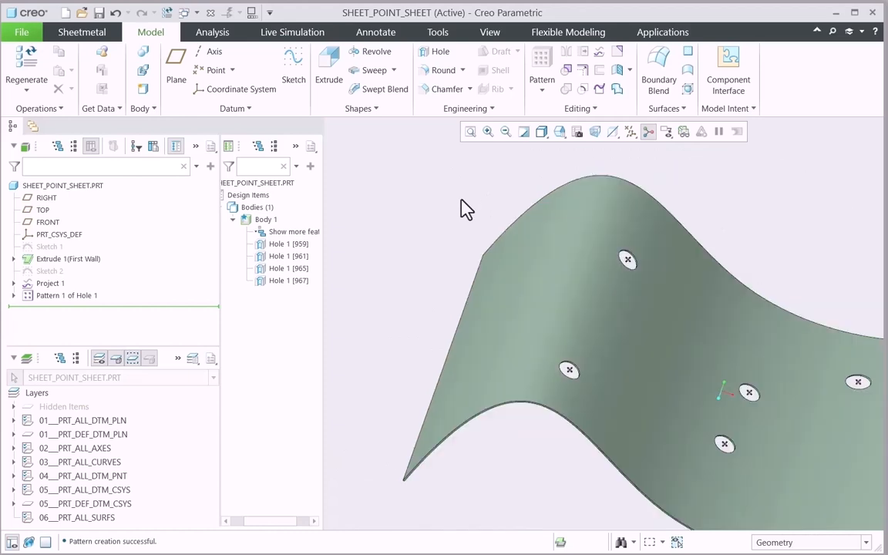